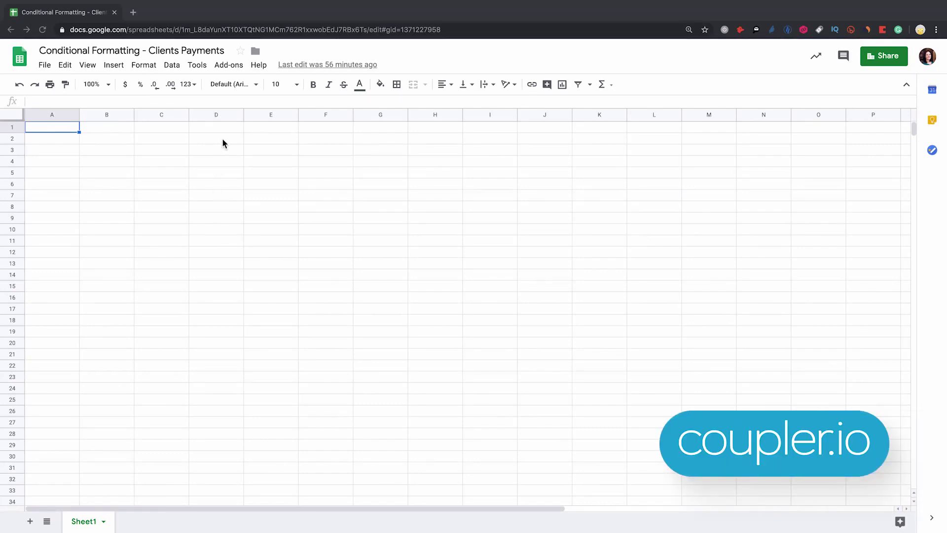
# From the Coupler.io dashboard, start a new importer with Google Sheets as the source.
pyautogui.click(228, 65)
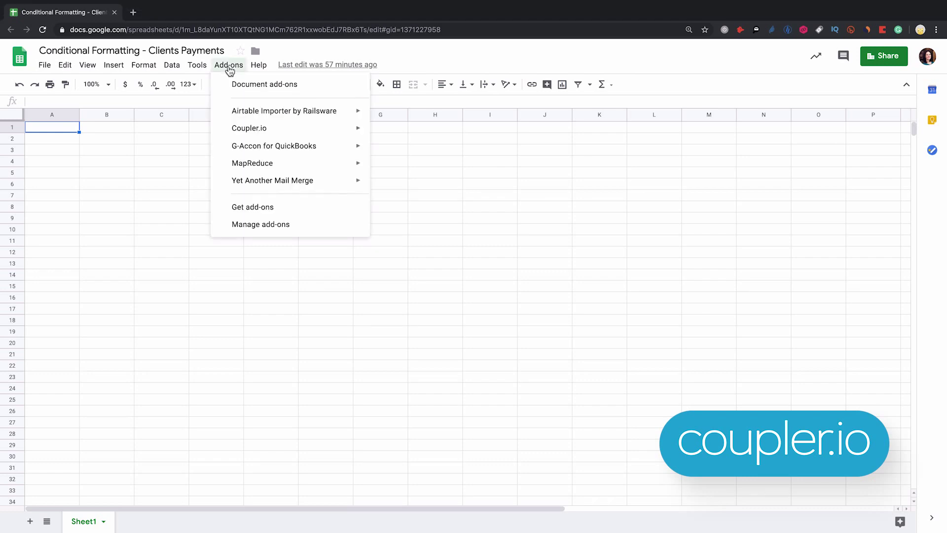
pyautogui.moveTo(250, 128)
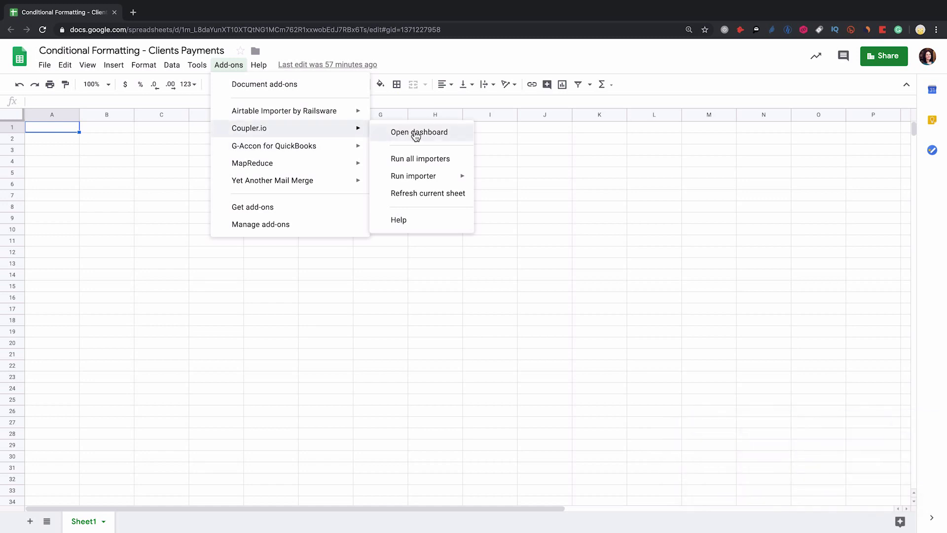
pyautogui.click(458, 134)
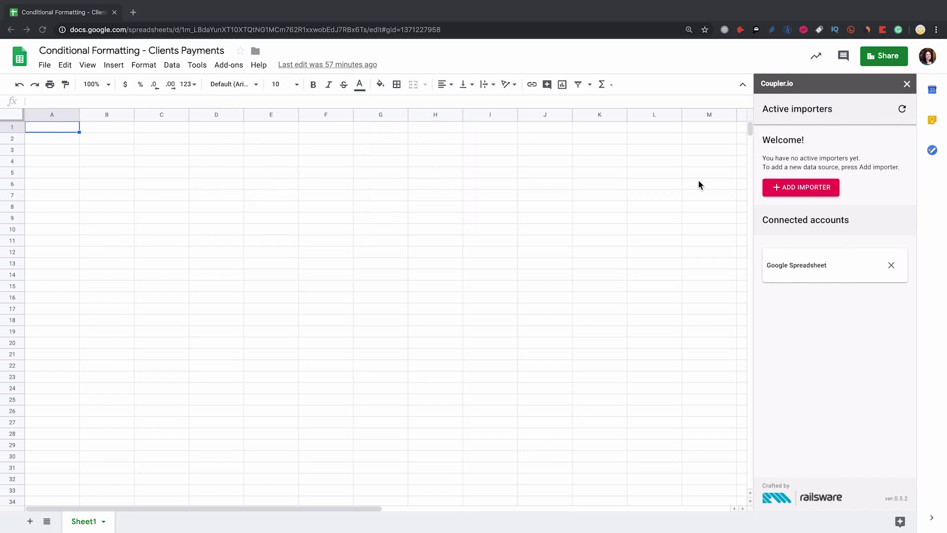
pyautogui.click(809, 187)
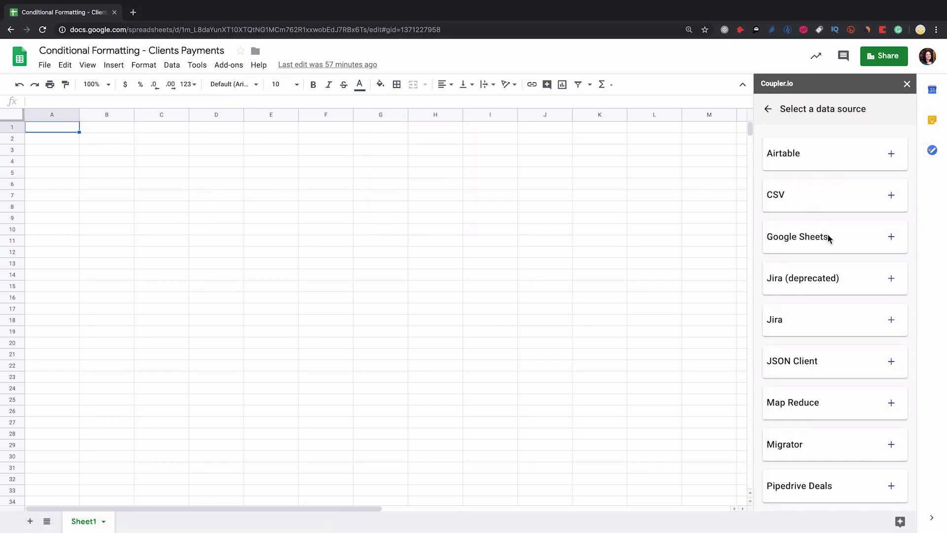
pyautogui.scroll(-2, 853, 292)
pyautogui.scroll(1, 854, 294)
pyautogui.scroll(1, 853, 294)
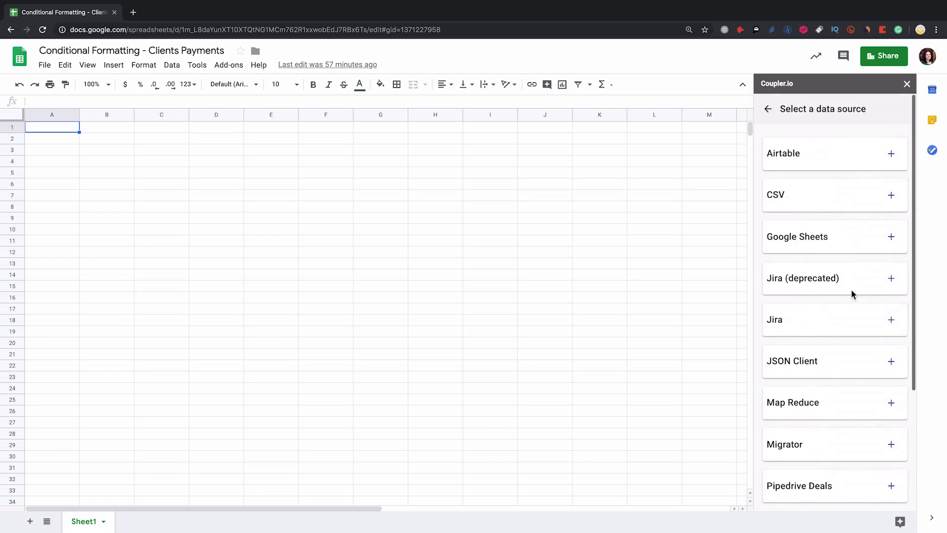
pyautogui.click(891, 238)
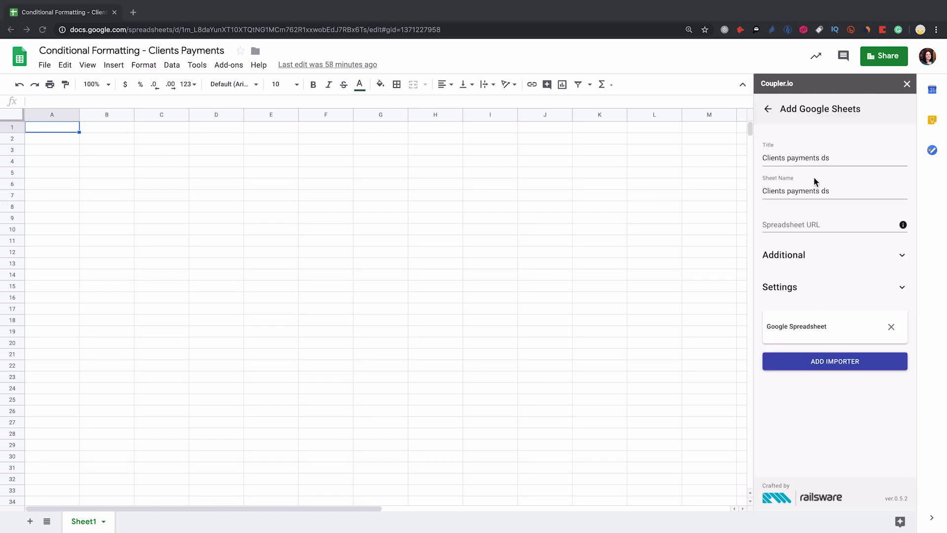
# Paste the source spreadsheet URL, then create and run the 'Clients payments ds' importer.
pyautogui.click(805, 225)
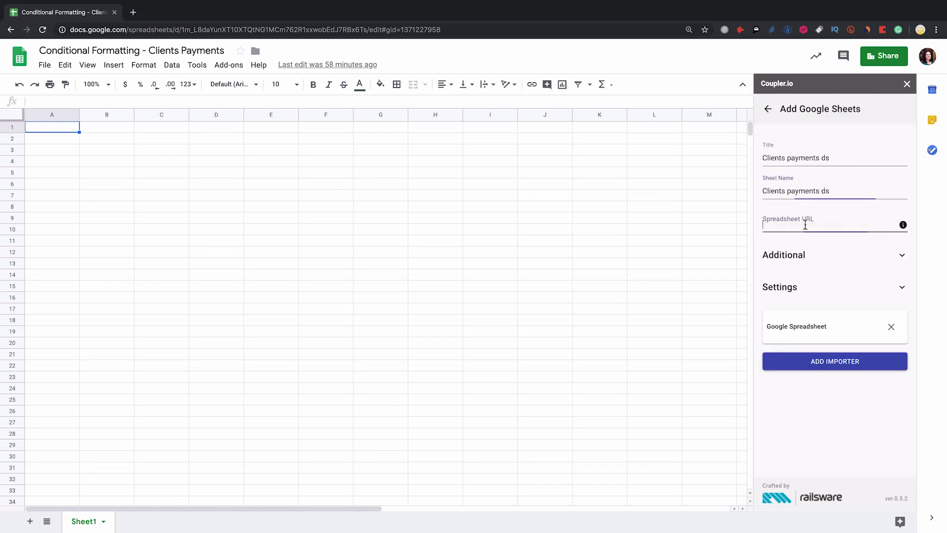
pyautogui.hotkey('ctrl', 'v')
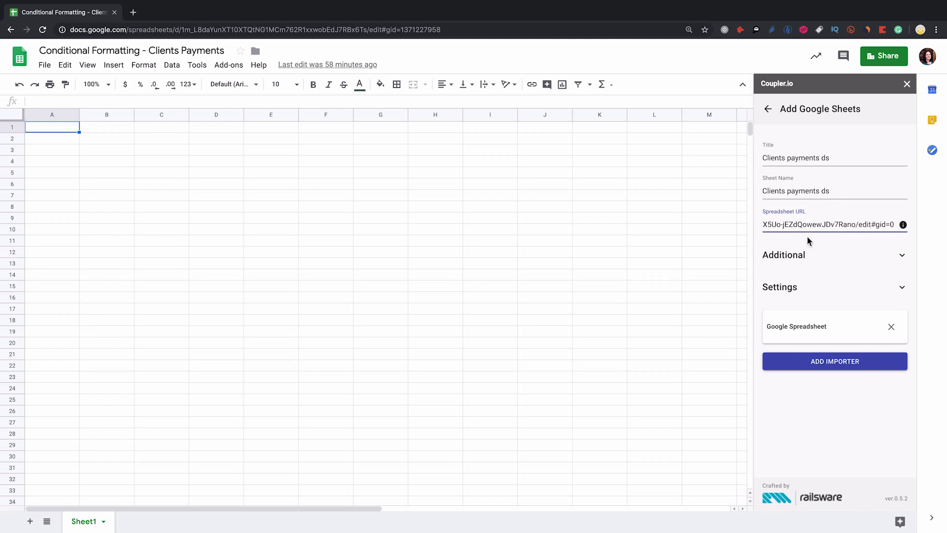
pyautogui.click(860, 363)
pyautogui.click(897, 187)
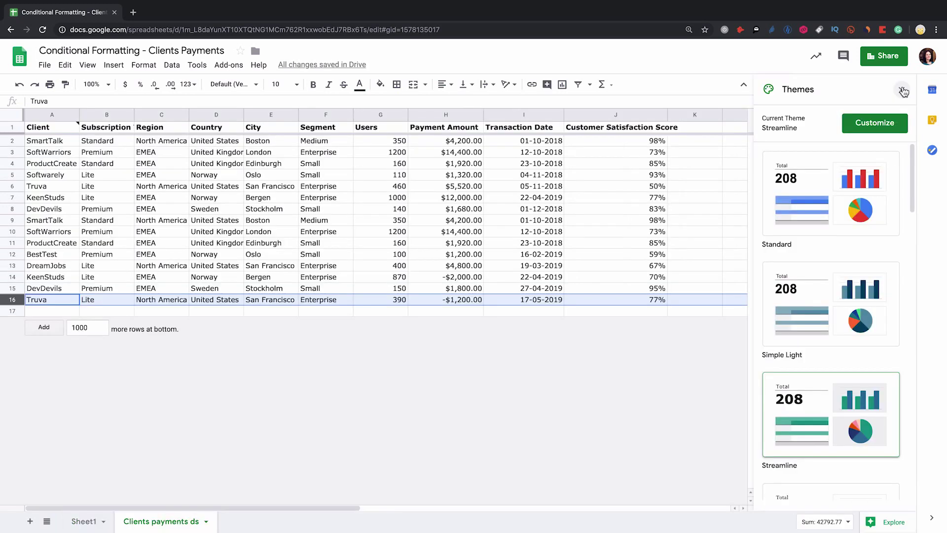
# Close the Themes panel and start a conditional formatting rule on the Payment Amount column H.
pyautogui.click(903, 90)
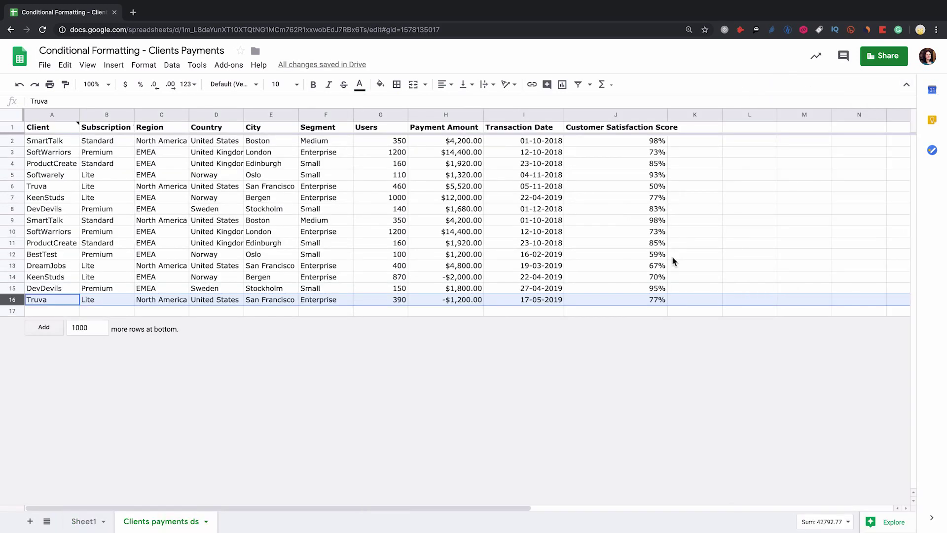
pyautogui.moveTo(270, 115)
pyautogui.click(441, 114)
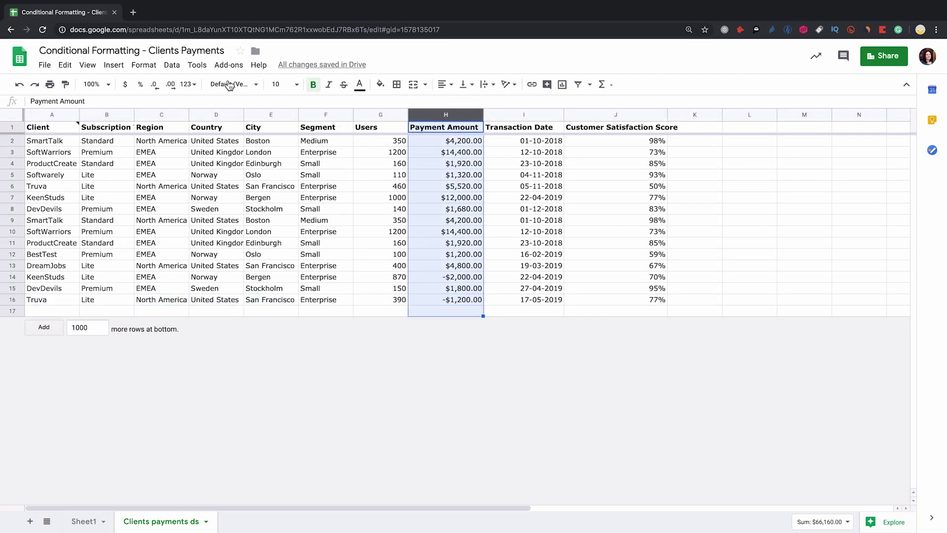
pyautogui.click(143, 65)
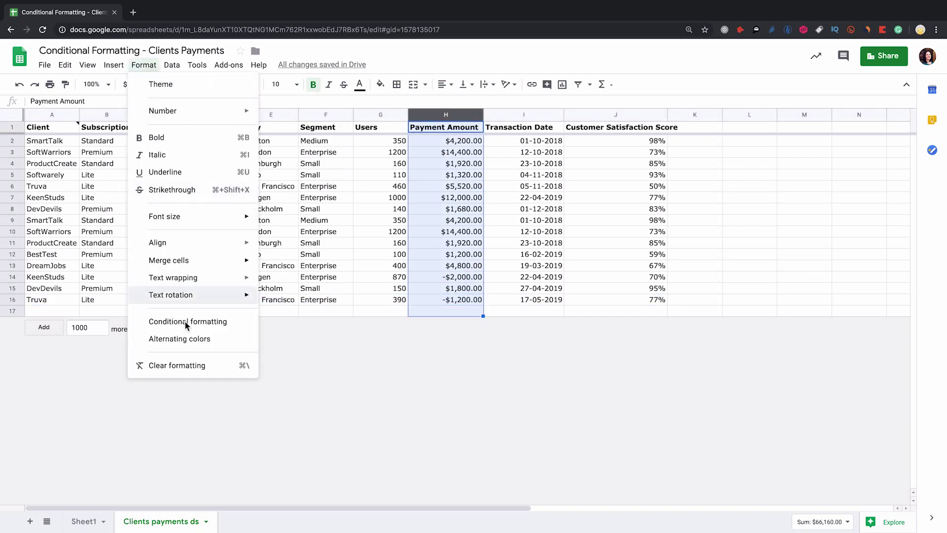
pyautogui.click(238, 323)
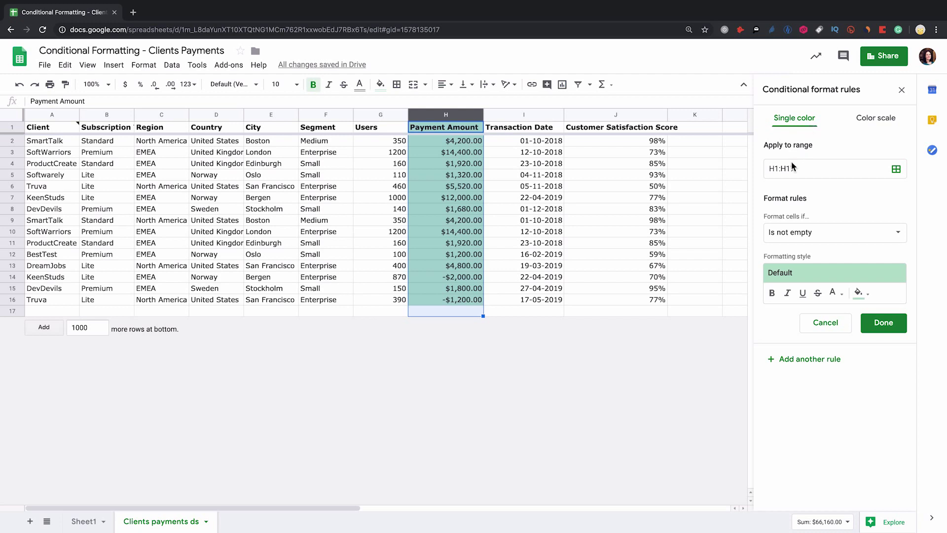
# Set the rule range to H2:H17, save it, and reopen it for editing.
pyautogui.click(778, 169)
pyautogui.press('BackSpace')
pyautogui.write('2')
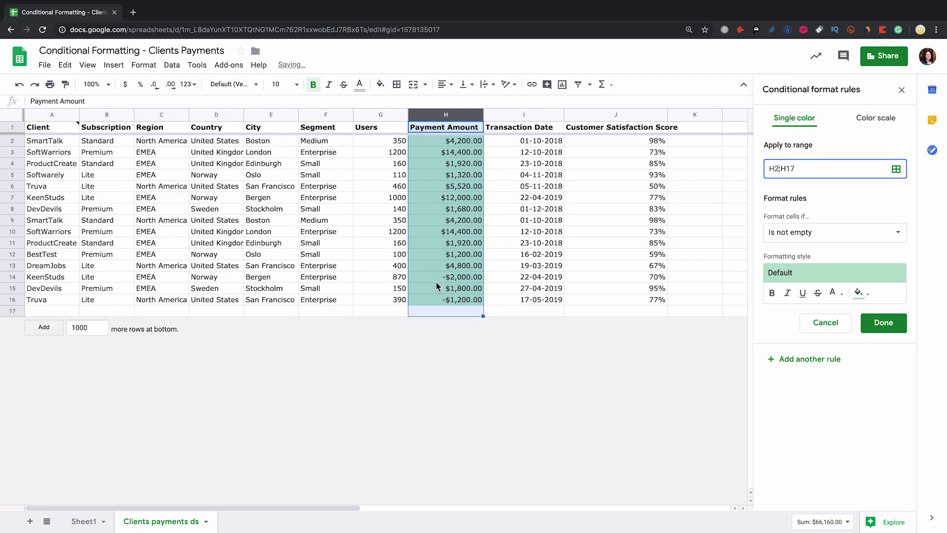
pyautogui.click(440, 277)
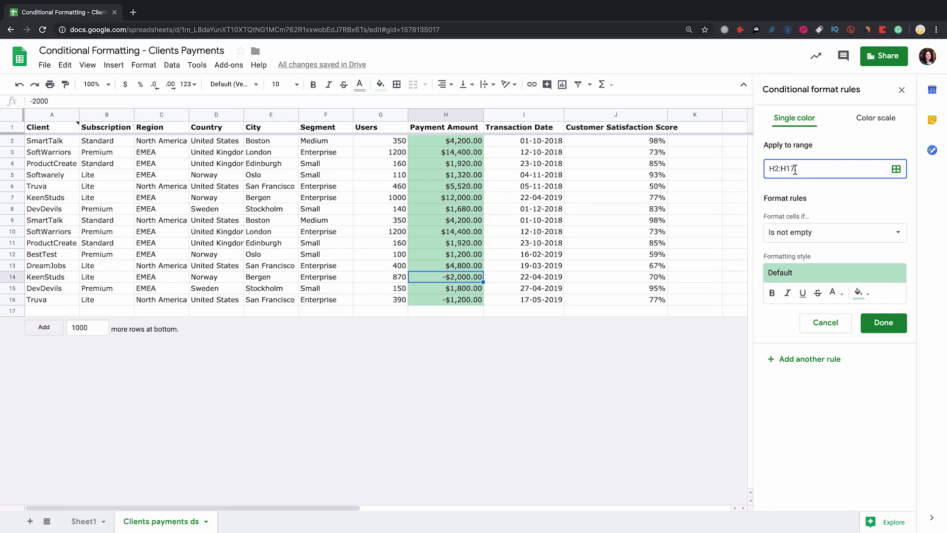
pyautogui.press('BackSpace')
pyautogui.press('BackSpace')
pyautogui.click(886, 323)
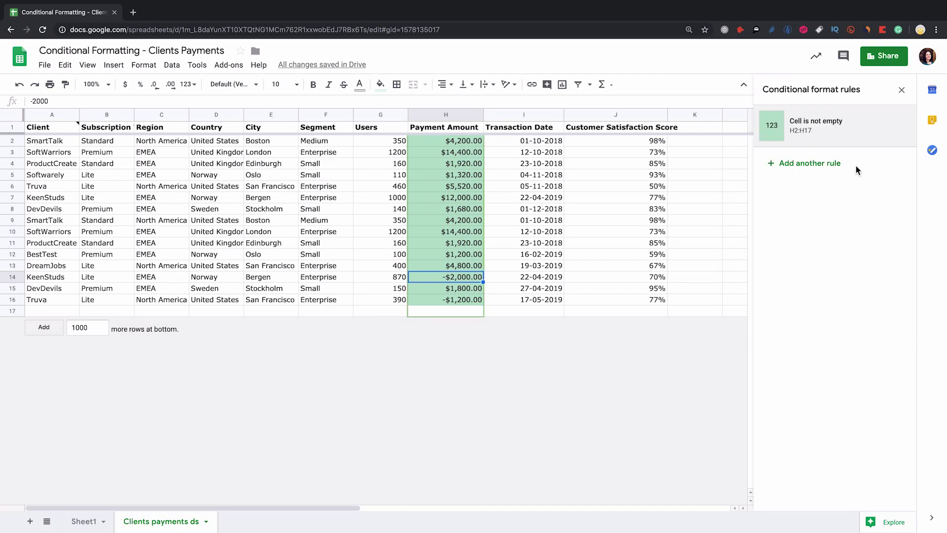
pyautogui.click(834, 129)
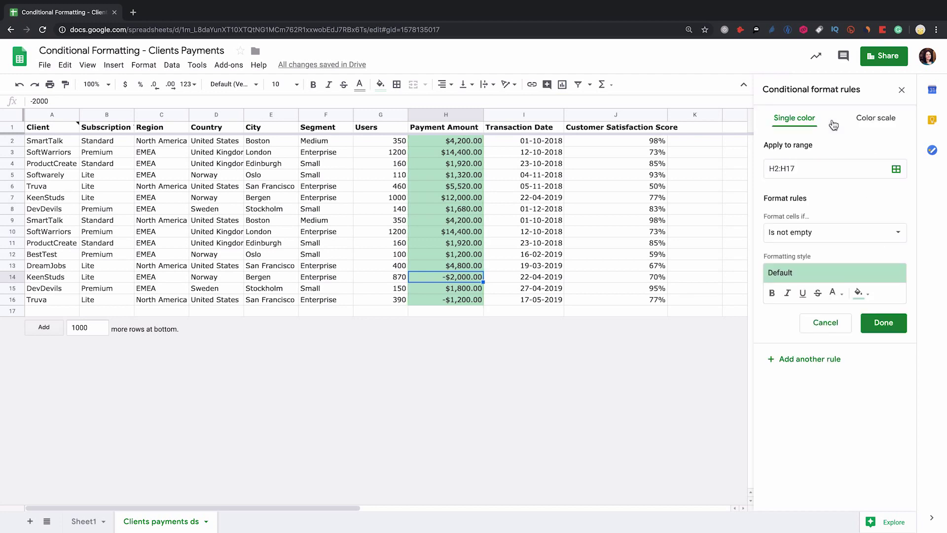
pyautogui.click(814, 170)
# Make H2:H17 amounts less than 0 bold with a light red fill, then close the panel.
pyautogui.click(901, 235)
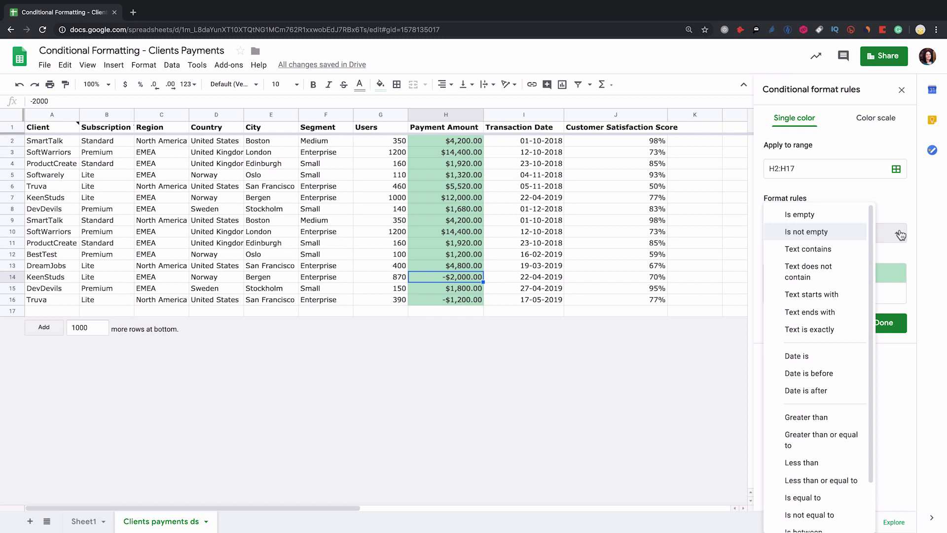
pyautogui.scroll(-2, 807, 346)
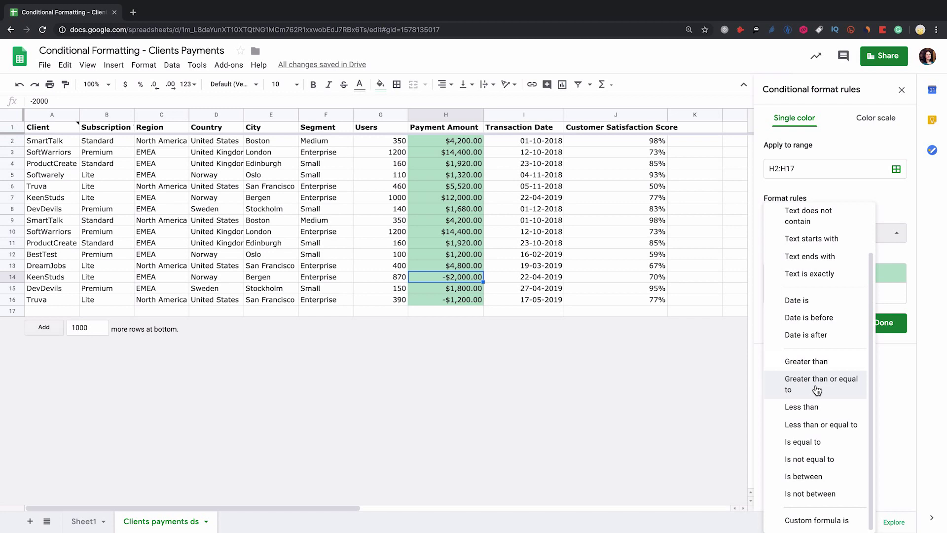
pyautogui.click(822, 408)
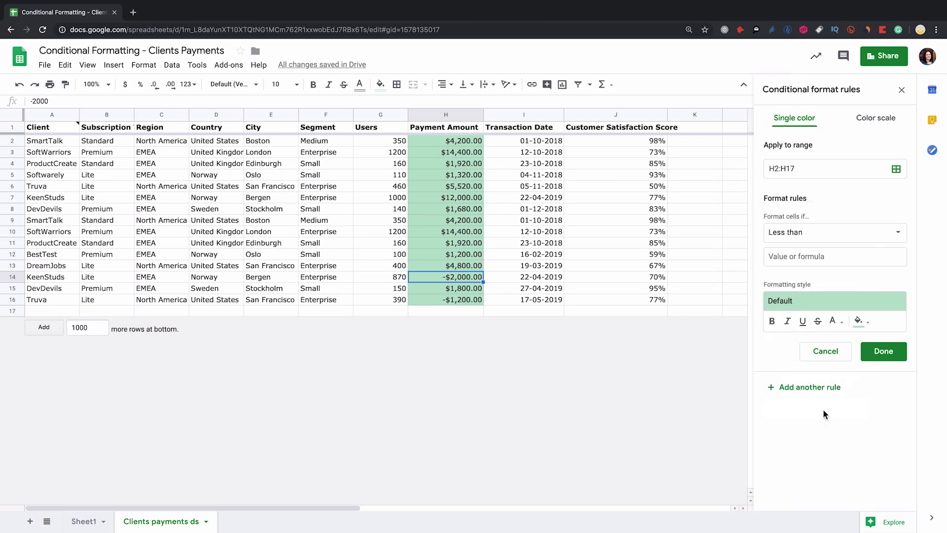
pyautogui.click(849, 259)
pyautogui.write('0')
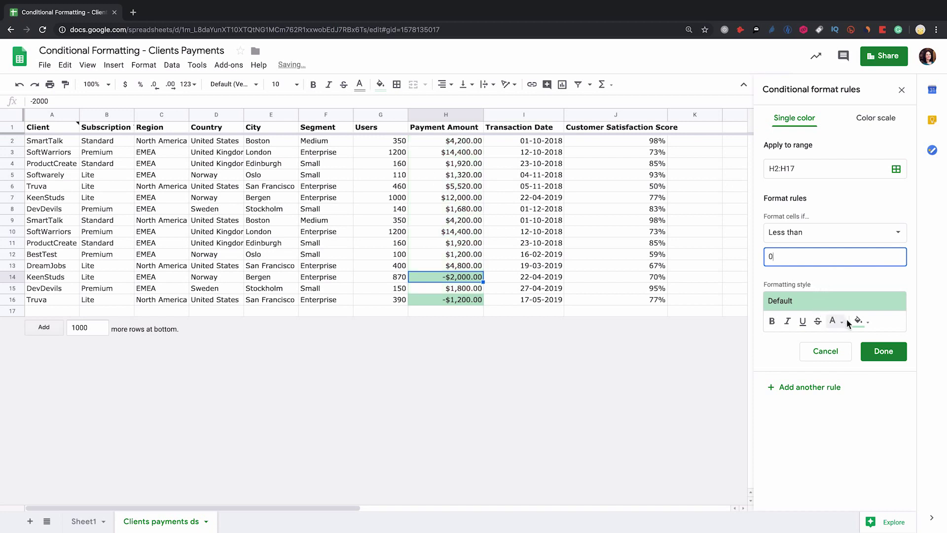
pyautogui.click(863, 326)
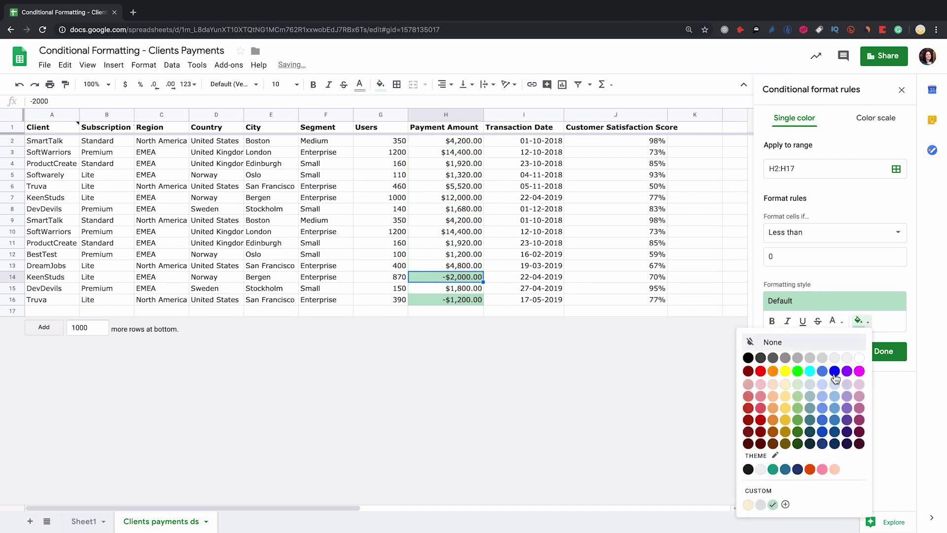
pyautogui.click(763, 398)
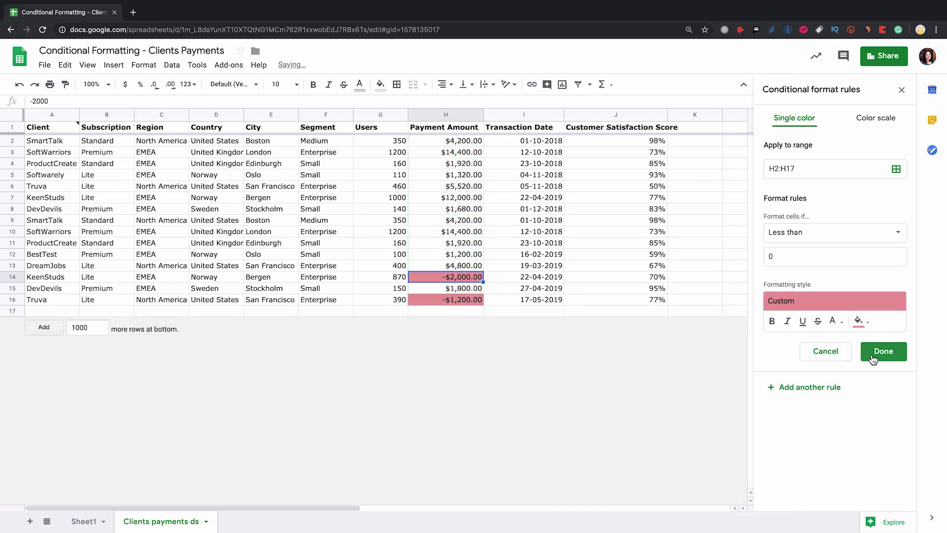
pyautogui.click(772, 324)
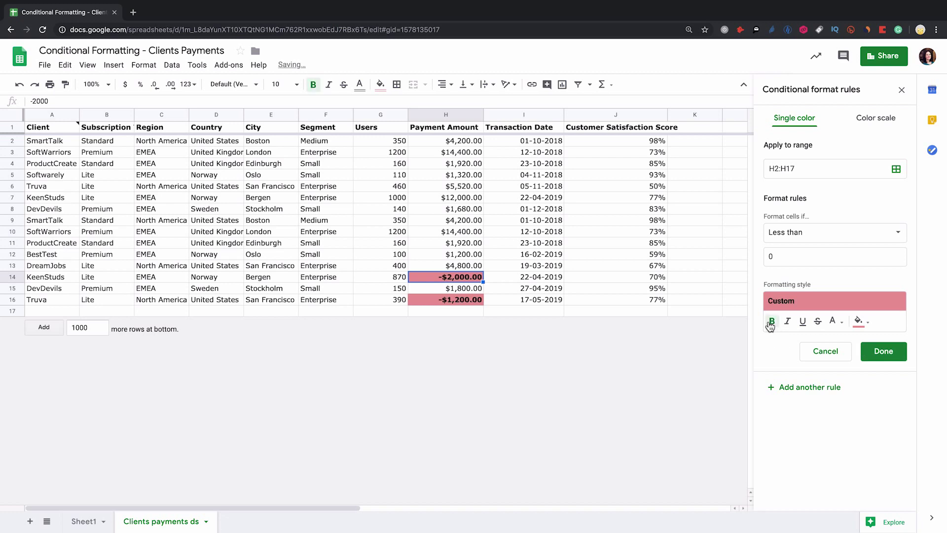
pyautogui.click(883, 353)
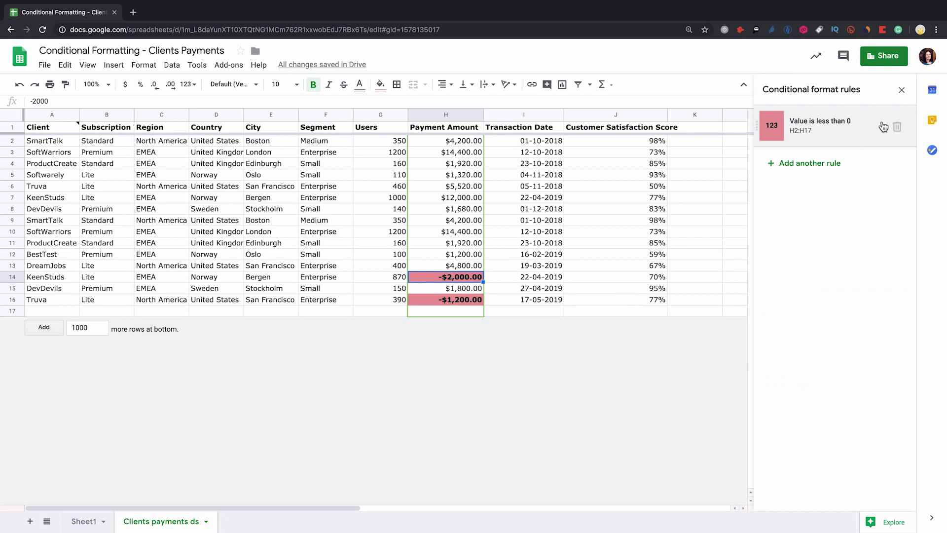
pyautogui.click(903, 90)
# Widen column B and select the Subscription Type column.
pyautogui.click(710, 144)
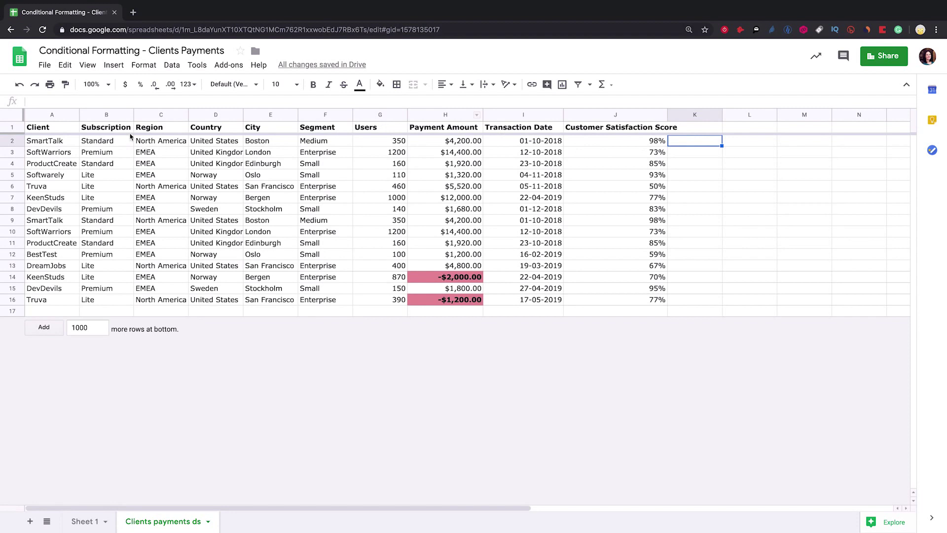
pyautogui.moveTo(134, 115)
pyautogui.moveTo(134, 117); pyautogui.dragTo(159, 115)
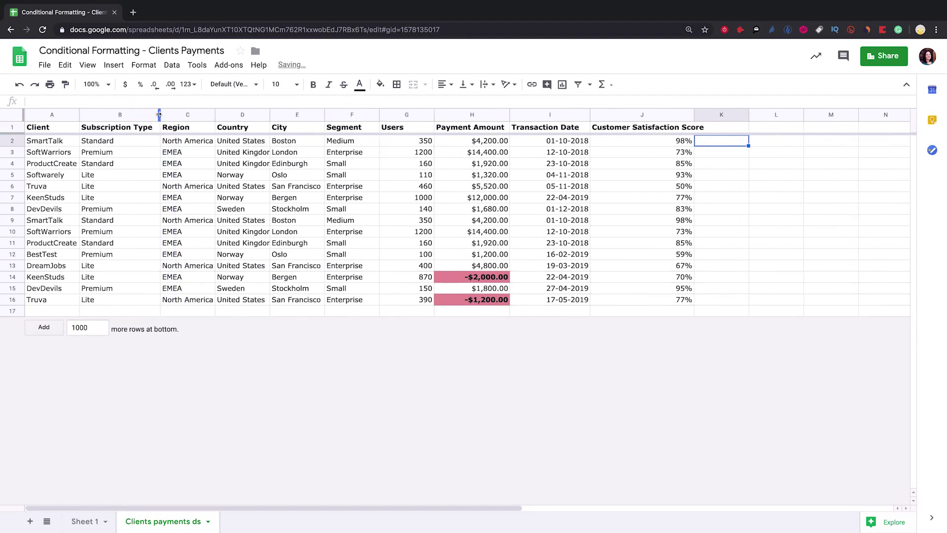
pyautogui.click(137, 176)
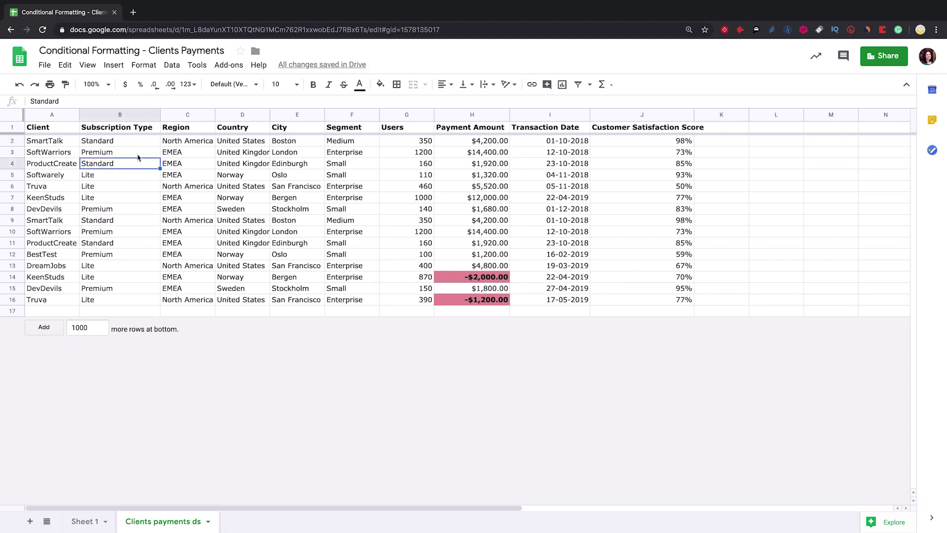
pyautogui.click(138, 155)
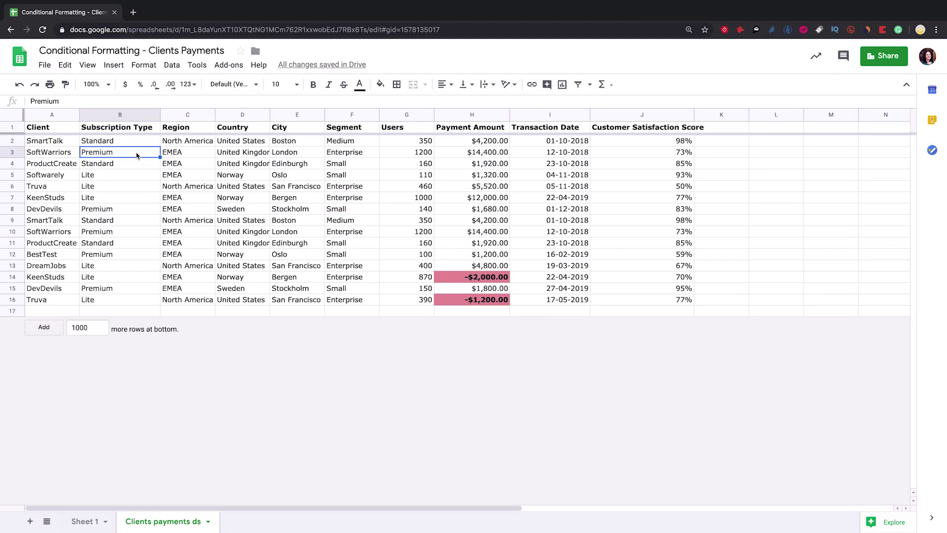
pyautogui.click(131, 116)
# Start a conditional formatting rule on column B with range B2:B.
pyautogui.rightClick(130, 117)
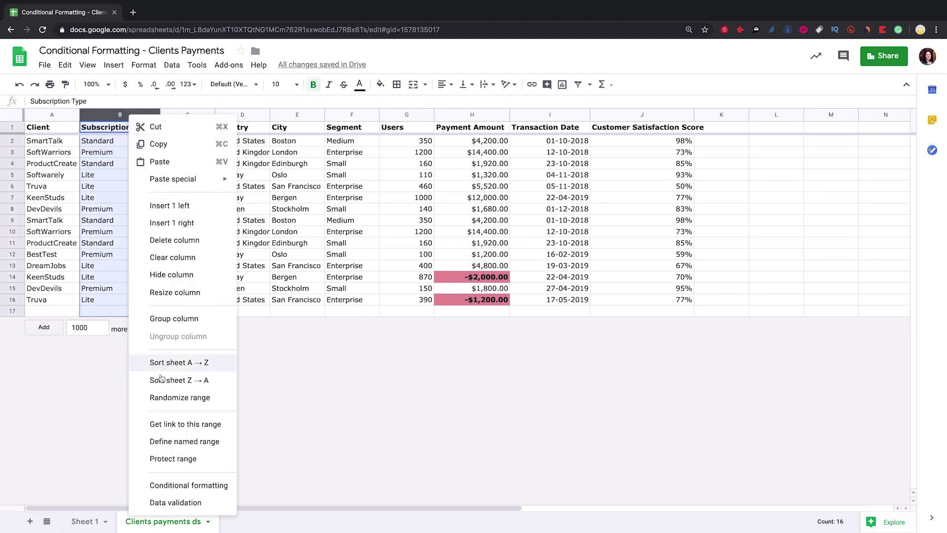
pyautogui.click(176, 486)
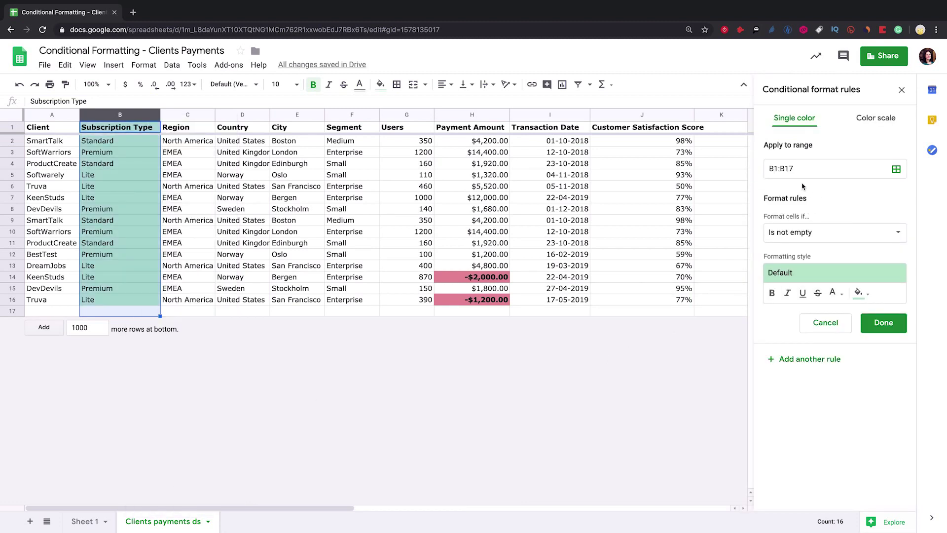
pyautogui.click(778, 170)
pyautogui.press('BackSpace')
pyautogui.write('2')
pyautogui.press('BackSpace')
# Make the rule fill cells whose text is exactly 'Lite' yellow.
pyautogui.click(816, 238)
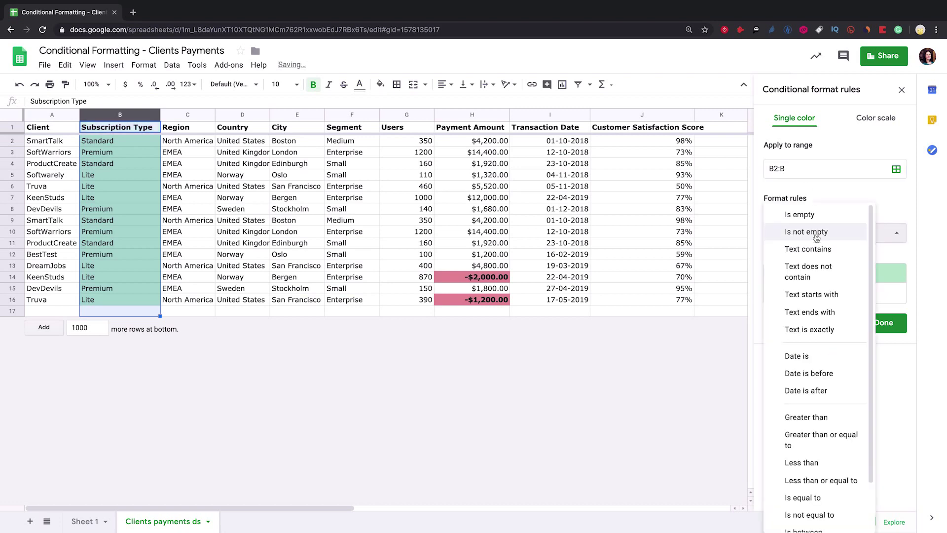
pyautogui.click(809, 330)
pyautogui.click(787, 256)
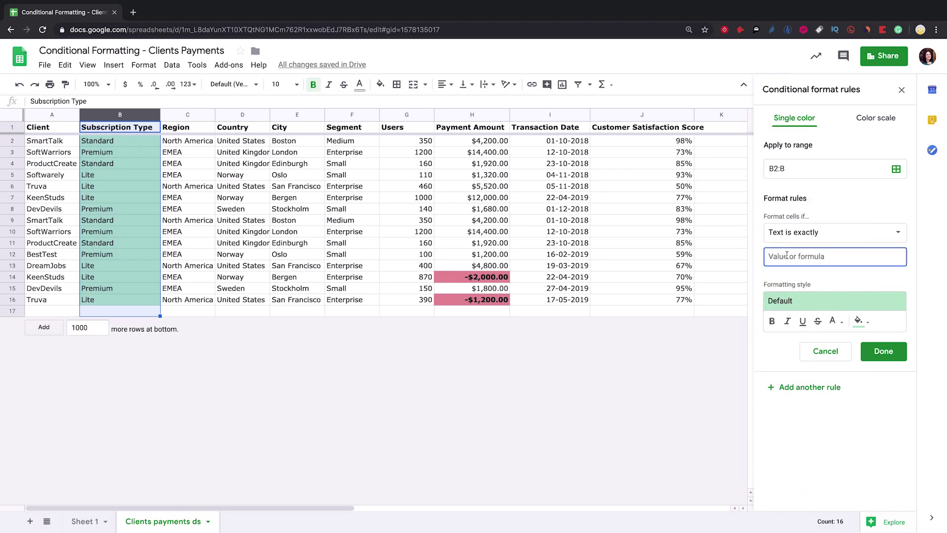
pyautogui.write('Lite')
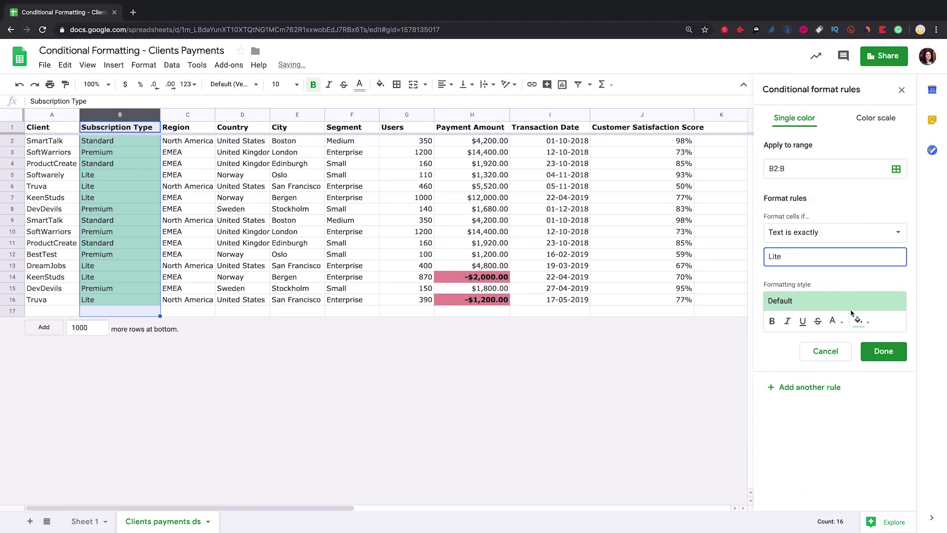
pyautogui.click(859, 321)
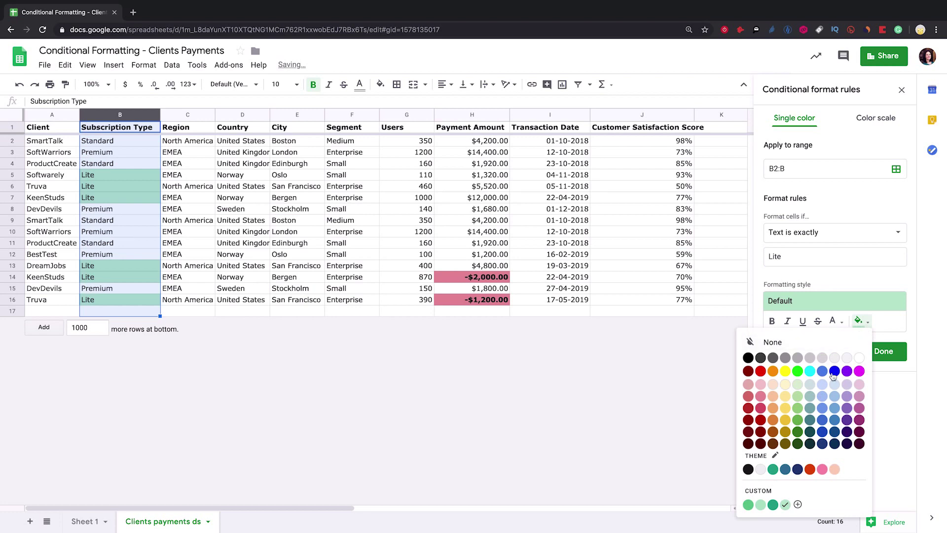
pyautogui.click(785, 394)
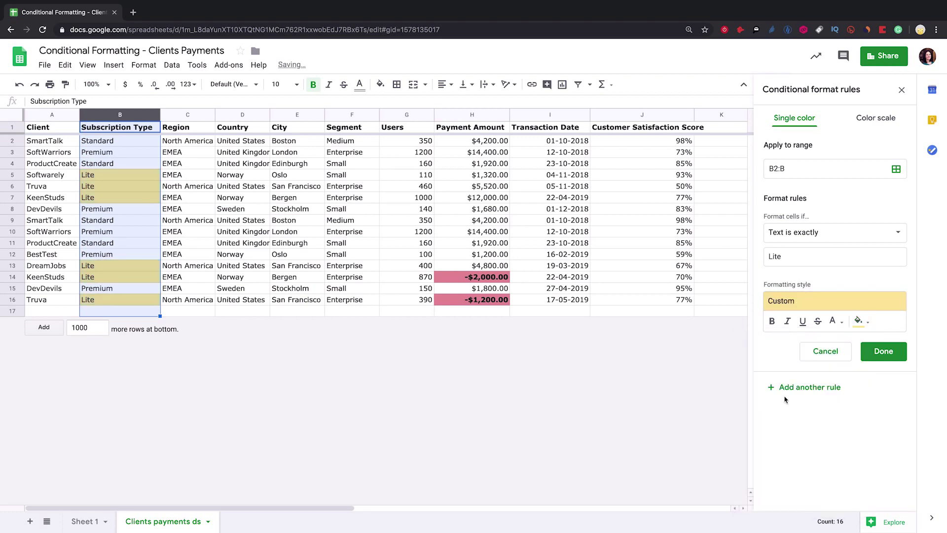
# Save the Lite rule and add a B2:B rule filling 'Standard' cells blue.
pyautogui.click(876, 355)
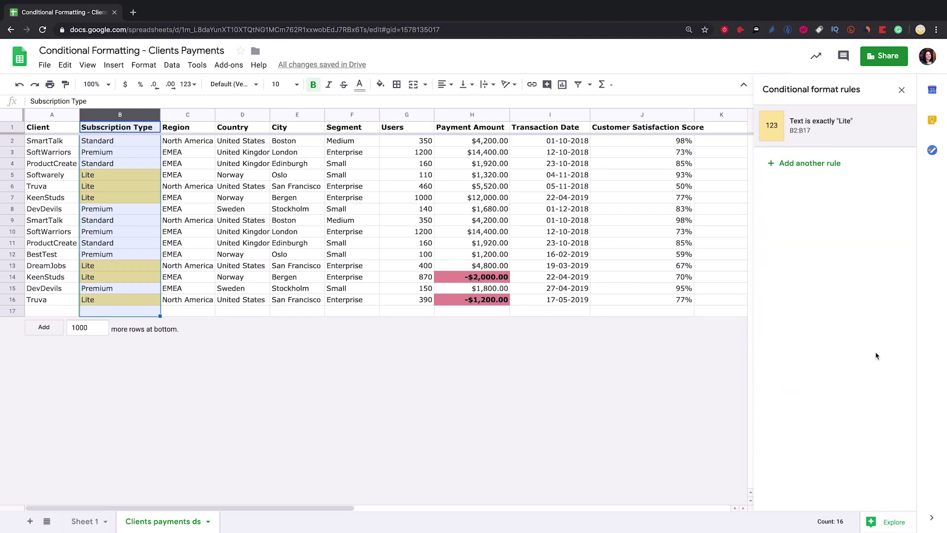
pyautogui.click(814, 163)
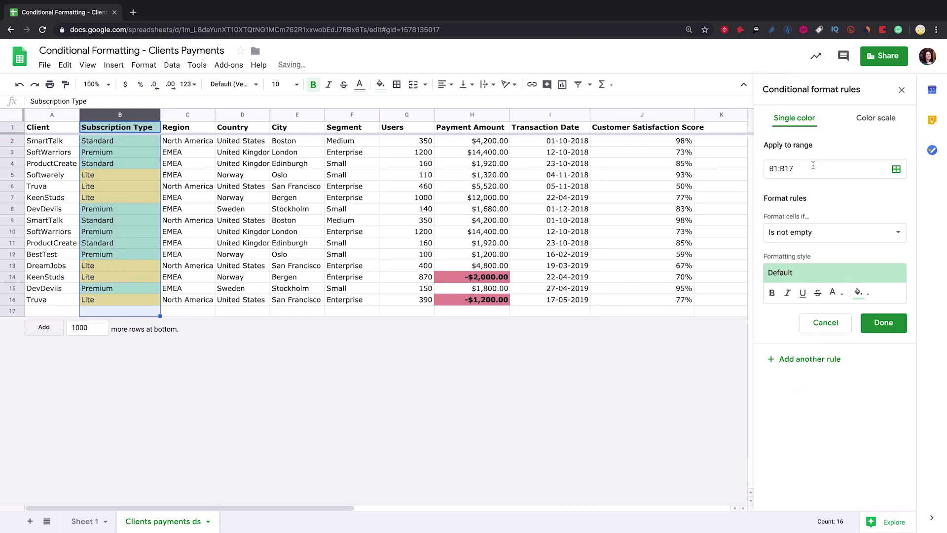
pyautogui.click(777, 169)
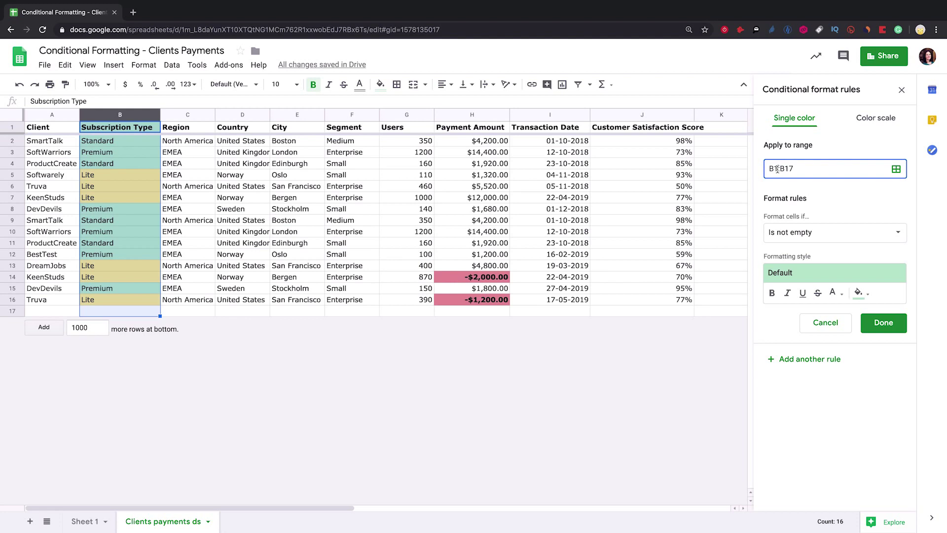
pyautogui.press('BackSpace')
pyautogui.write('2')
pyautogui.press('BackSpace')
pyautogui.press('BackSpace')
pyautogui.click(827, 239)
pyautogui.click(814, 329)
pyautogui.click(789, 254)
pyautogui.write('Standard')
pyautogui.click(857, 321)
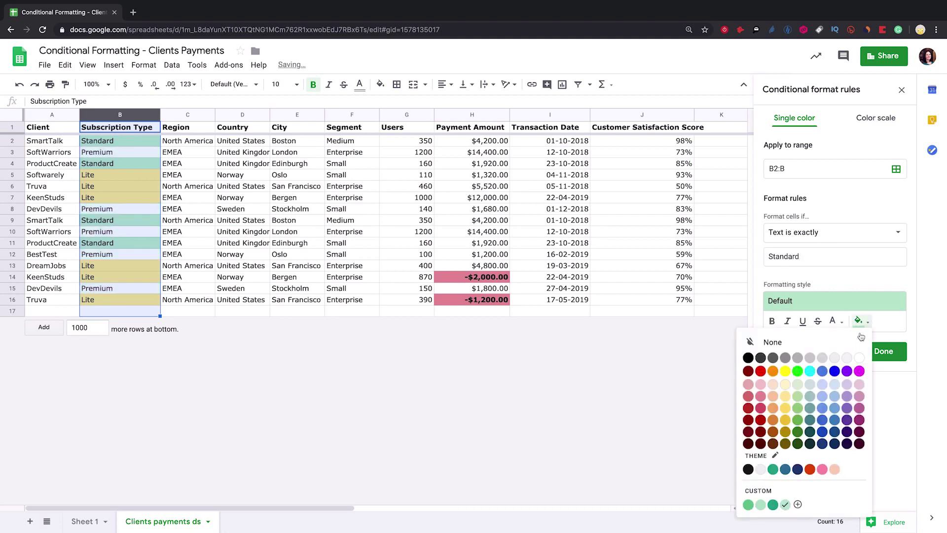
pyautogui.click(822, 397)
pyautogui.click(884, 351)
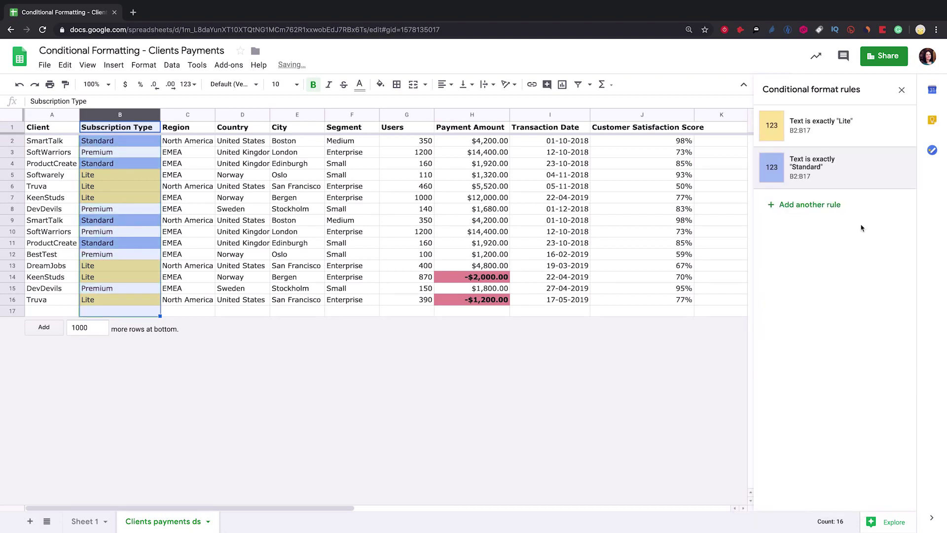
# Add a B2:B rule giving 'Premium' cells a dark purple fill with white text.
pyautogui.click(829, 205)
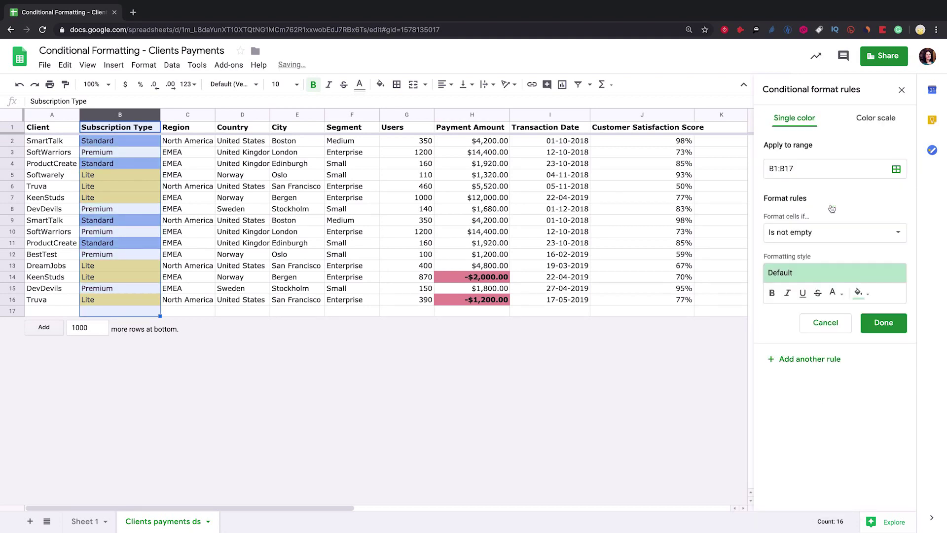
pyautogui.click(776, 168)
pyautogui.press('Delete')
pyautogui.write('2')
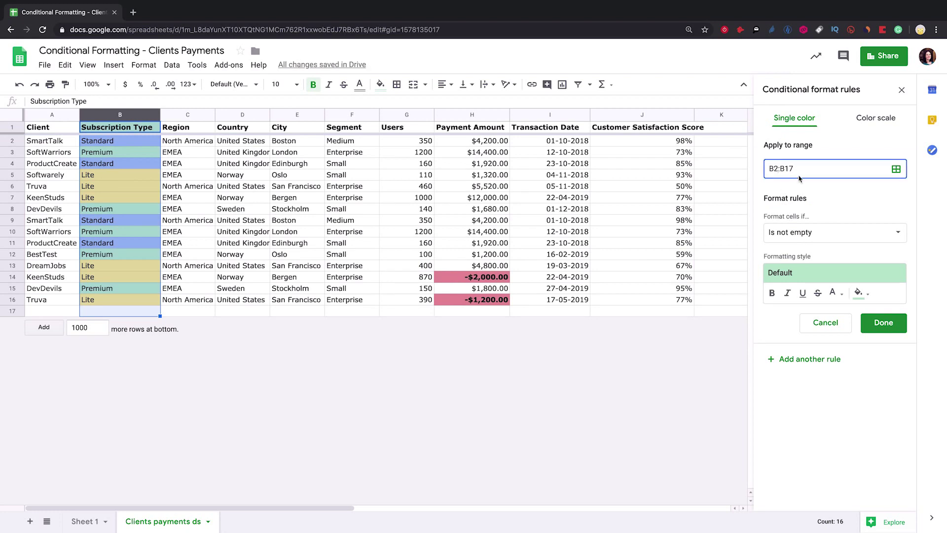
pyautogui.click(853, 242)
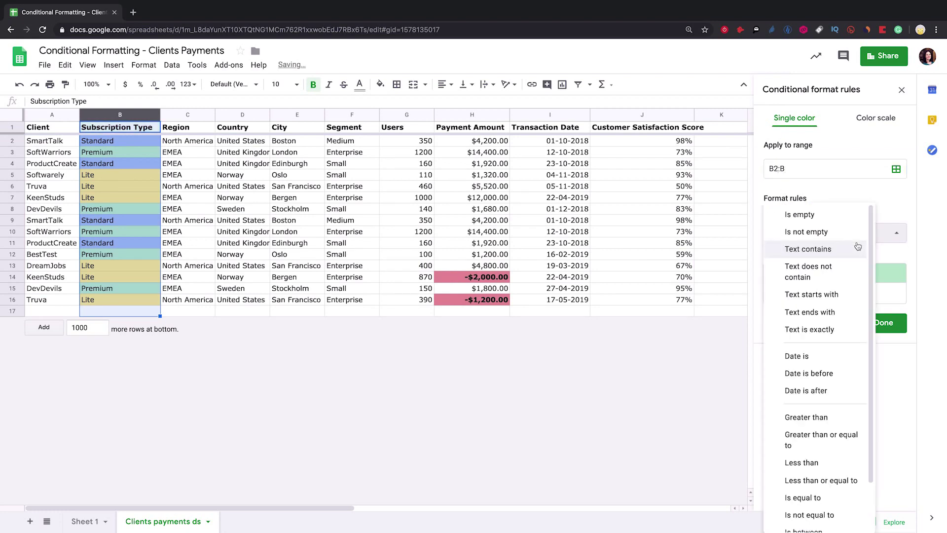
pyautogui.click(839, 330)
pyautogui.click(830, 257)
pyautogui.write('Premium')
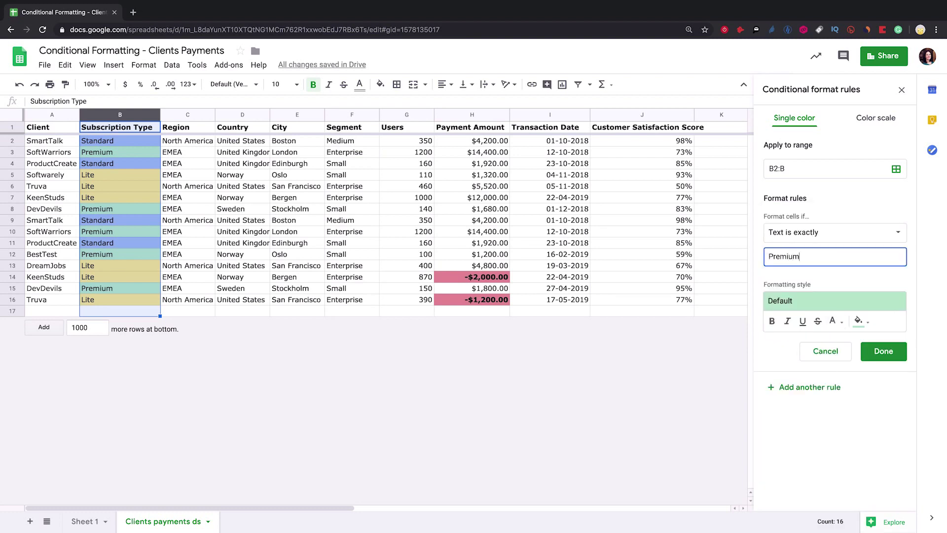
pyautogui.click(861, 321)
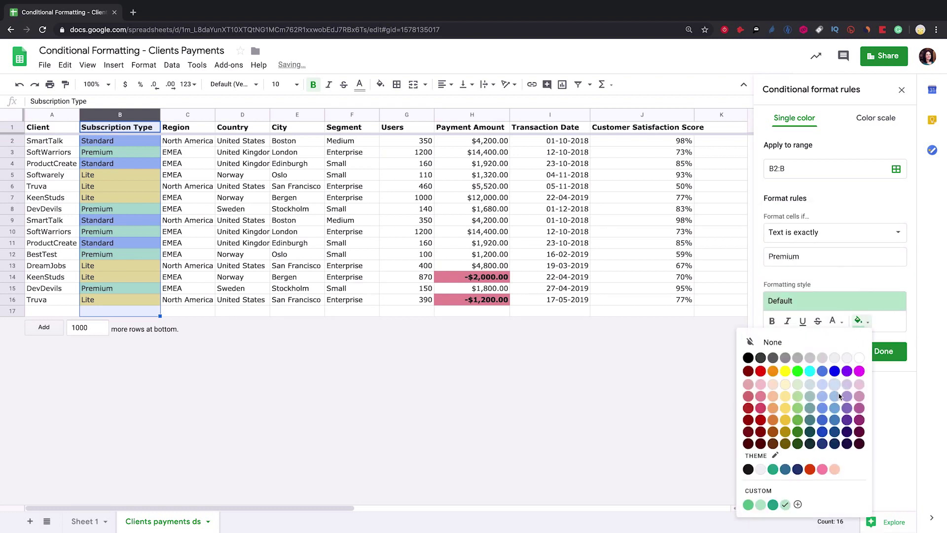
pyautogui.click(847, 420)
pyautogui.click(836, 322)
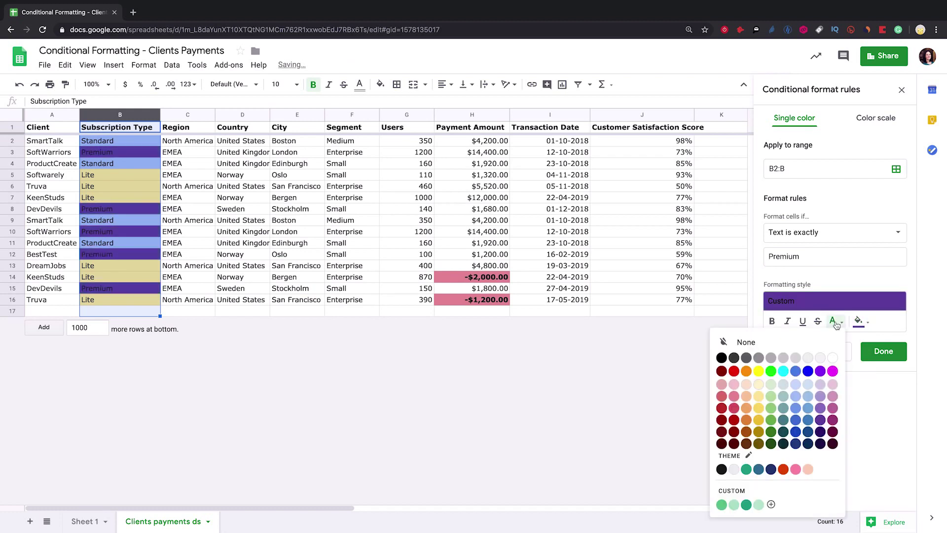
pyautogui.click(810, 386)
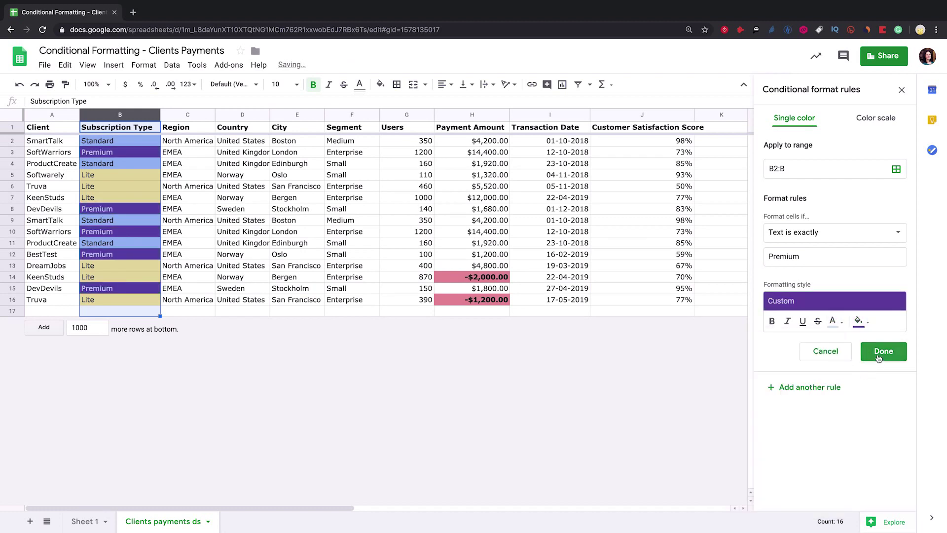
pyautogui.click(879, 354)
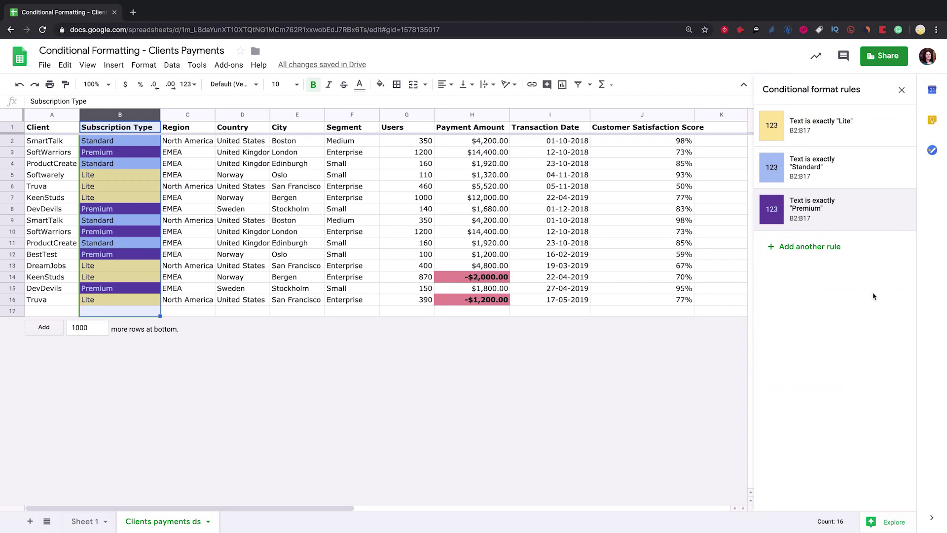
# Add a data validation dropdown of 'Lite, Standard, Premium' to B2:B17.
pyautogui.click(901, 91)
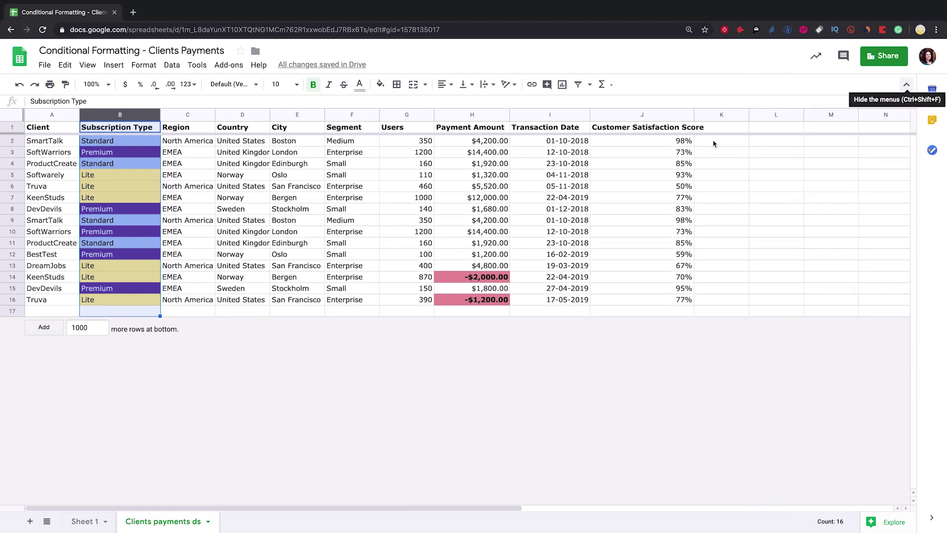
pyautogui.click(154, 141)
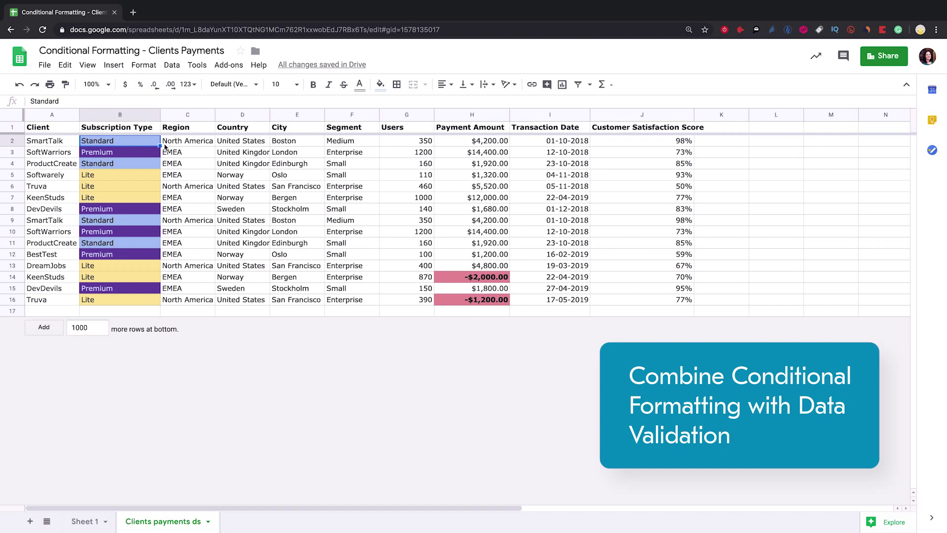
pyautogui.moveTo(143, 143); pyautogui.dragTo(136, 317)
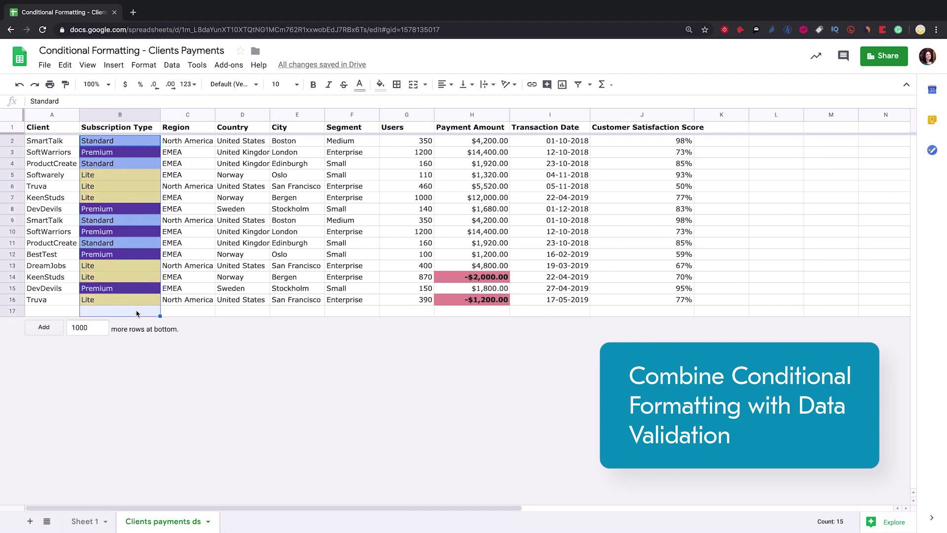
pyautogui.click(173, 65)
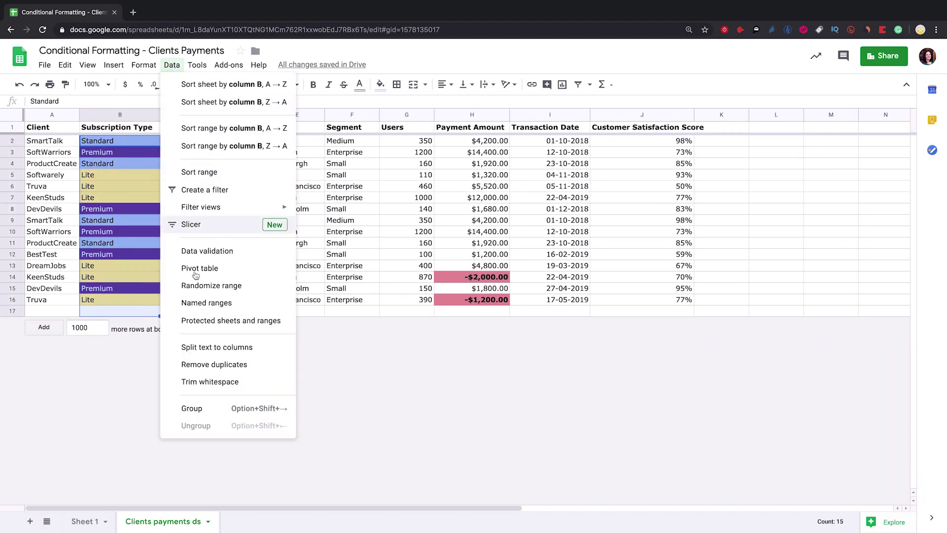
pyautogui.click(211, 252)
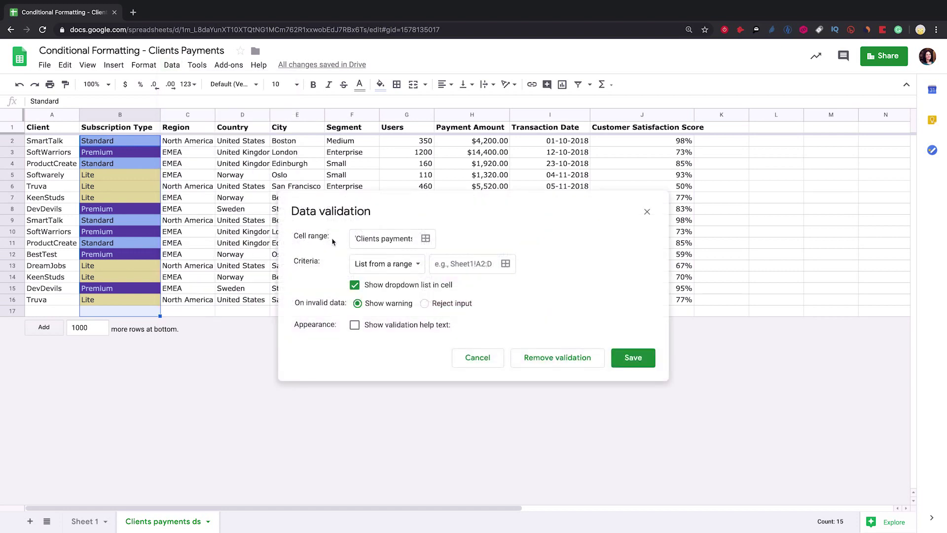
pyautogui.click(397, 240)
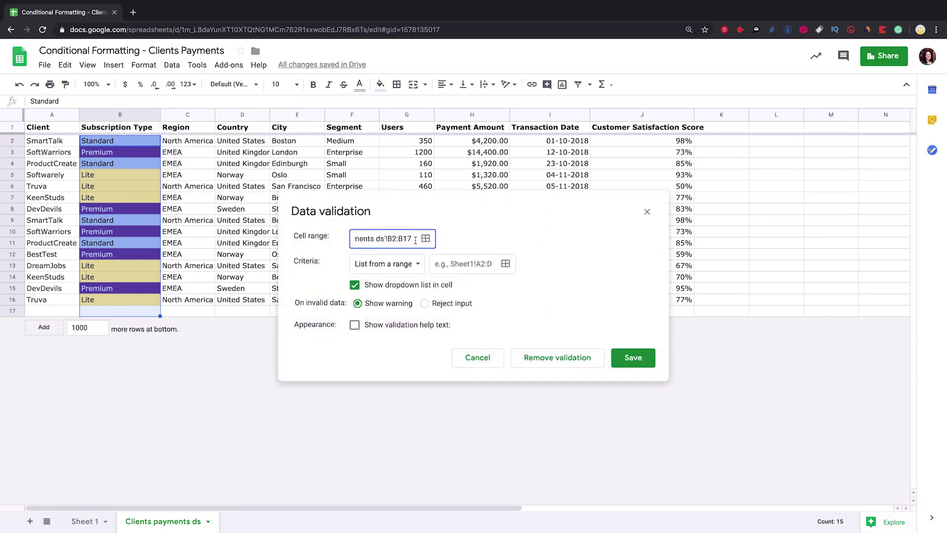
pyautogui.click(417, 270)
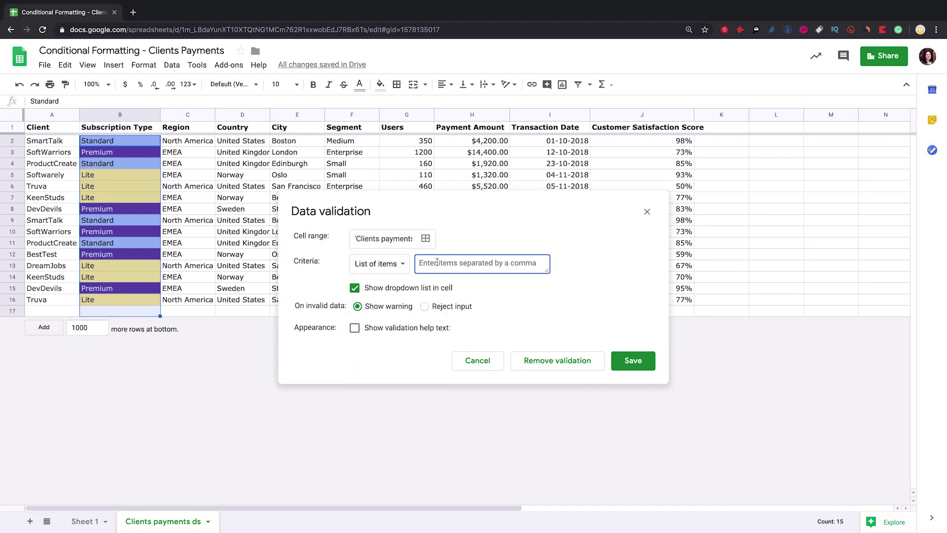
pyautogui.write('Lite, Sta')
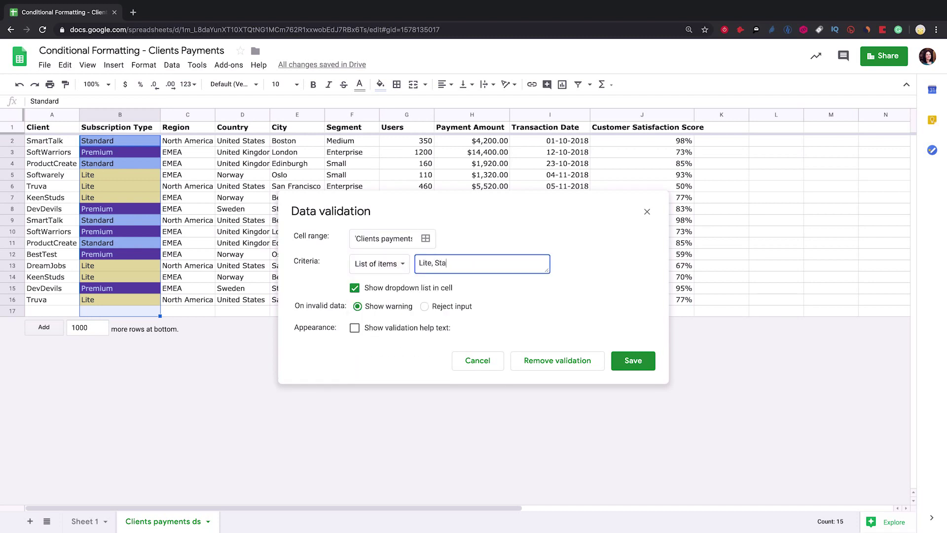
pyautogui.write('ndard, Premium')
pyautogui.click(623, 362)
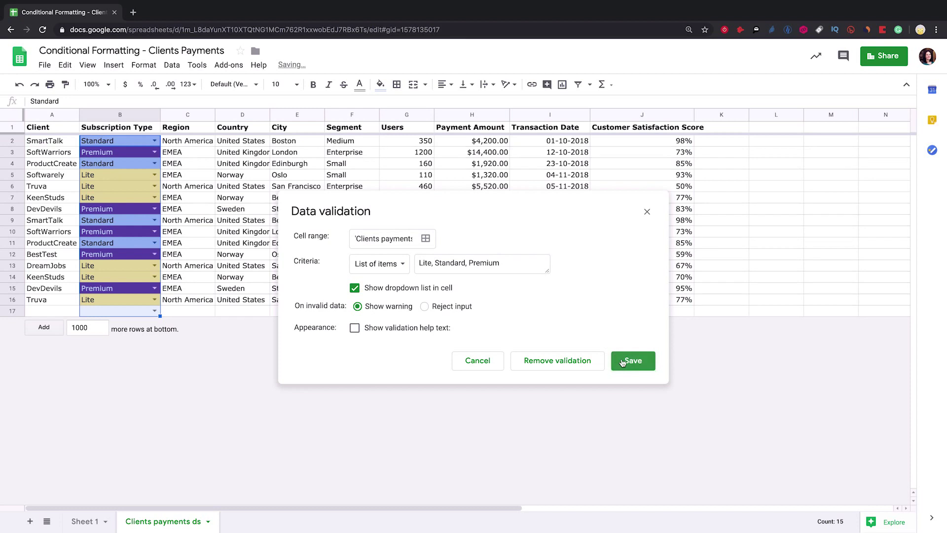
pyautogui.click(154, 312)
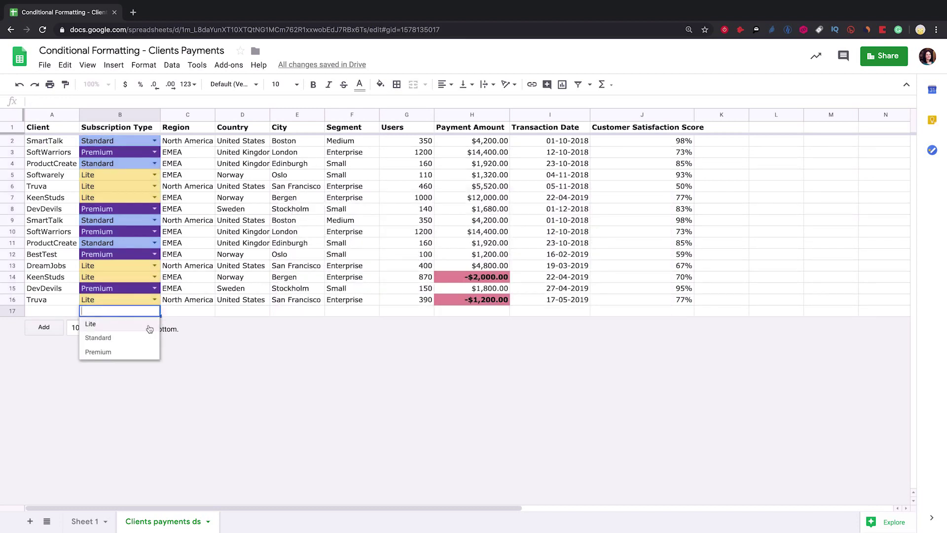
pyautogui.click(143, 325)
pyautogui.click(182, 312)
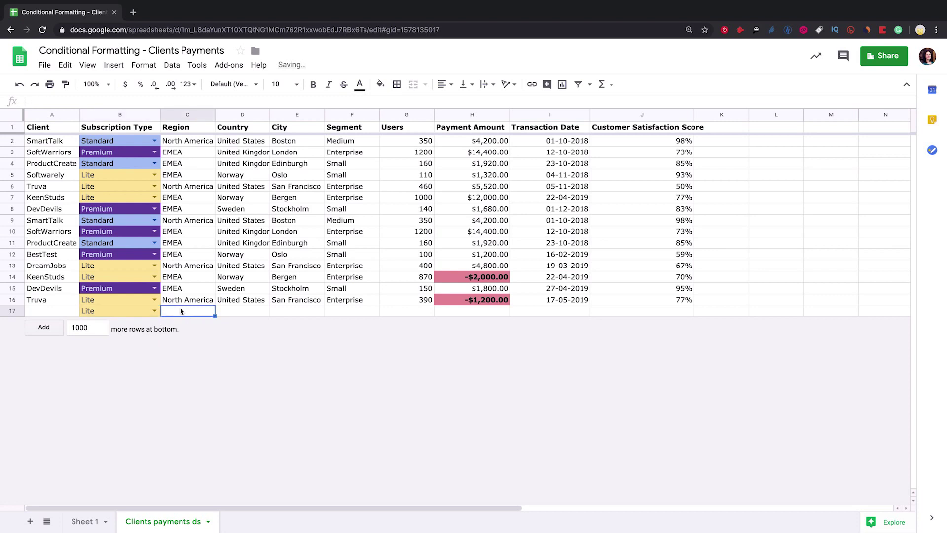
pyautogui.click(153, 312)
pyautogui.click(153, 312)
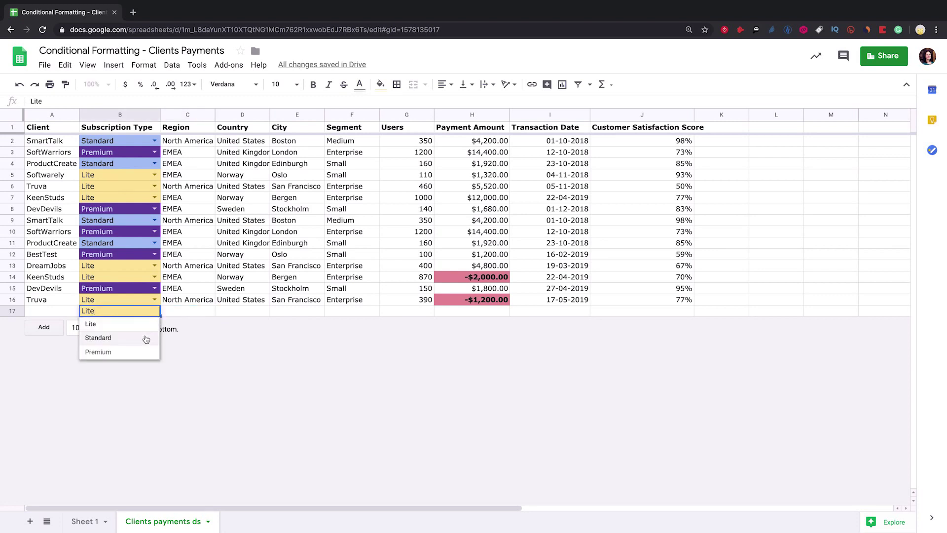
pyautogui.click(147, 339)
pyautogui.click(182, 314)
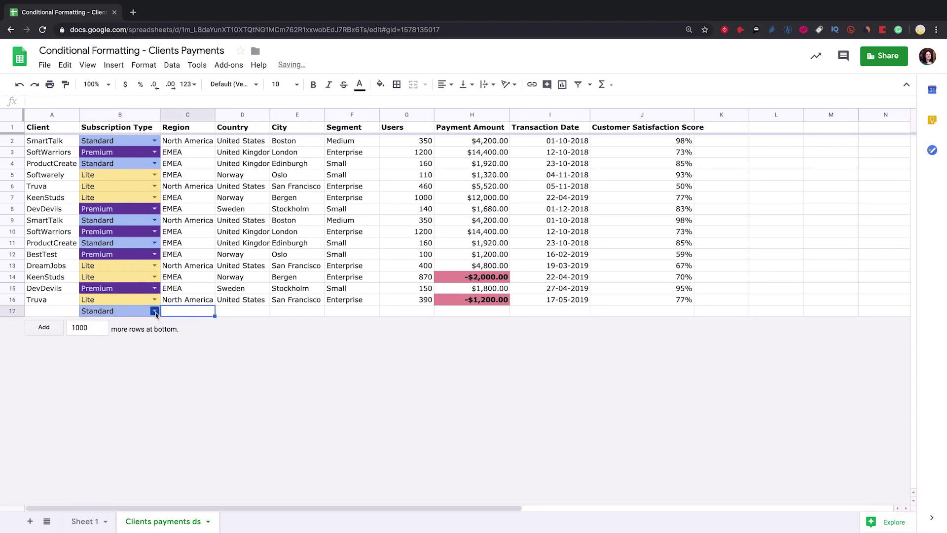
pyautogui.click(154, 311)
pyautogui.click(142, 352)
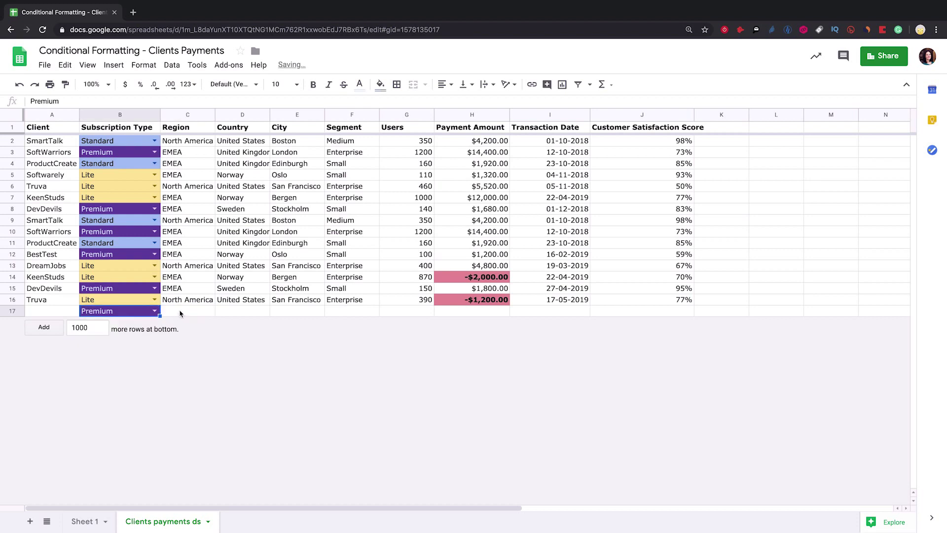
pyautogui.click(181, 316)
pyautogui.click(147, 314)
pyautogui.press('Delete')
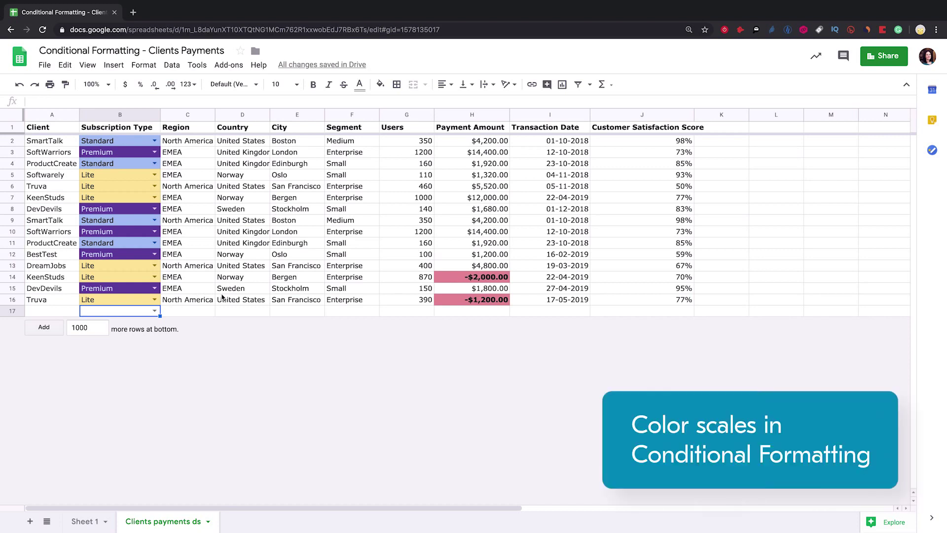
# Start a colour-scale conditional rule on the Users column with range G2:G17.
pyautogui.moveTo(407, 114)
pyautogui.click(413, 128)
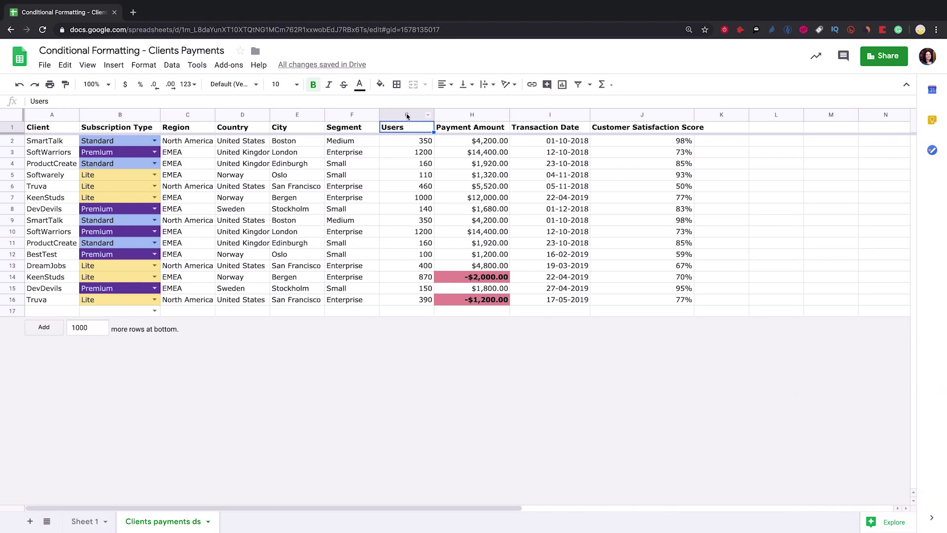
pyautogui.click(407, 117)
pyautogui.rightClick(407, 116)
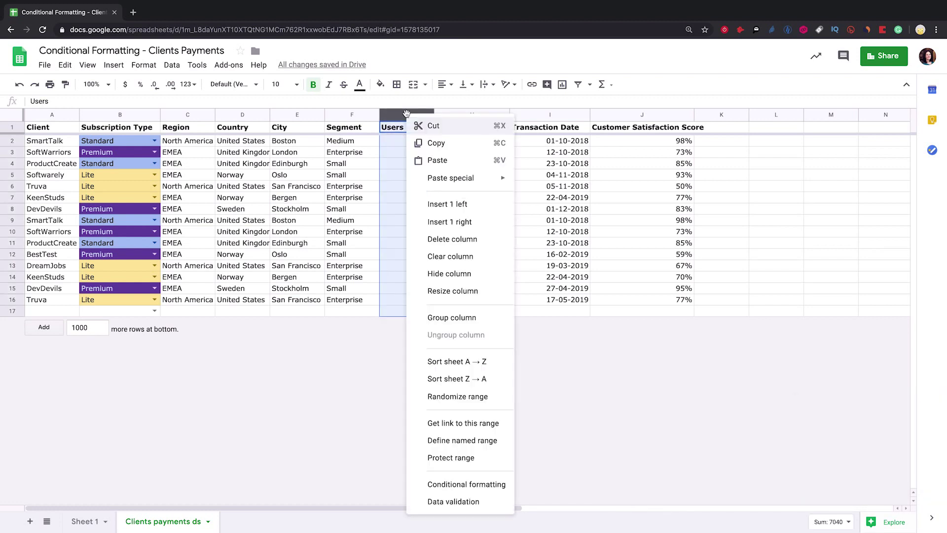
pyautogui.click(442, 484)
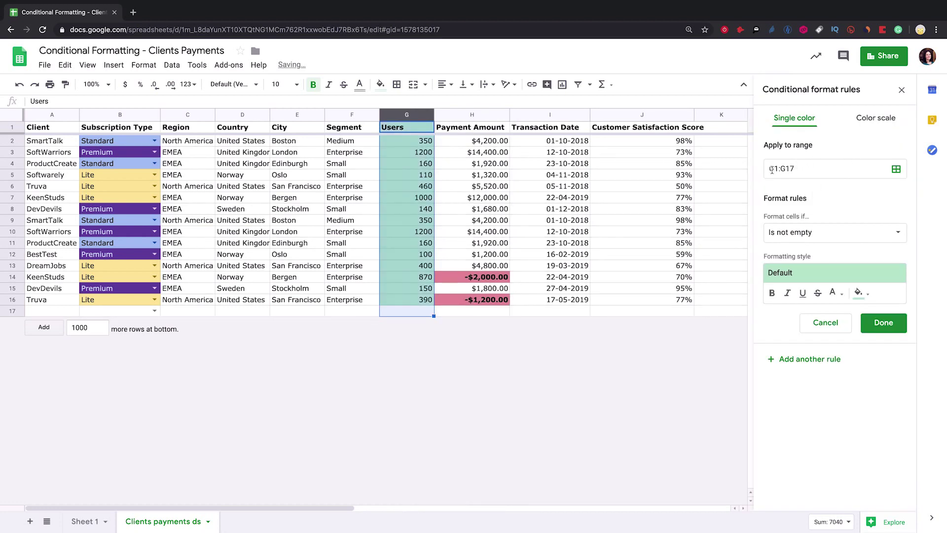
pyautogui.click(876, 118)
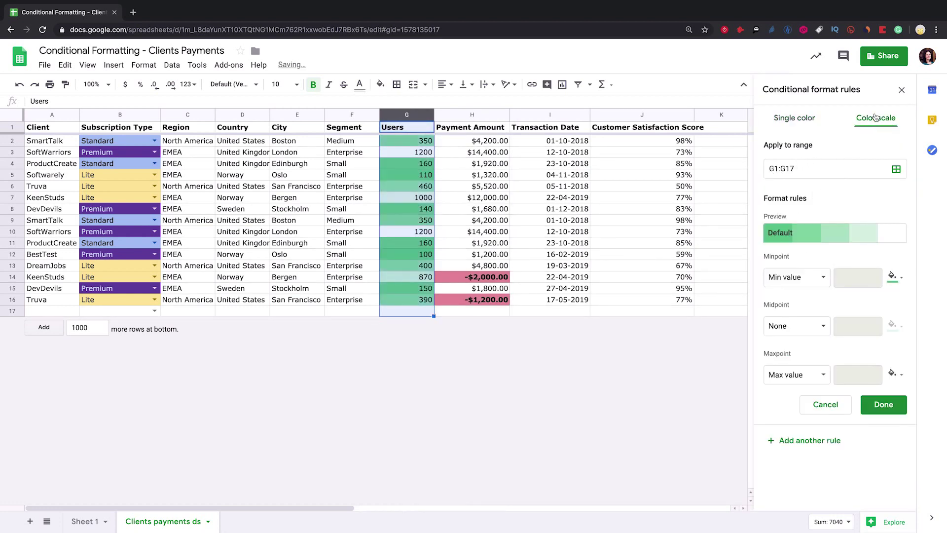
pyautogui.click(778, 167)
pyautogui.press('BackSpace')
pyautogui.write('2')
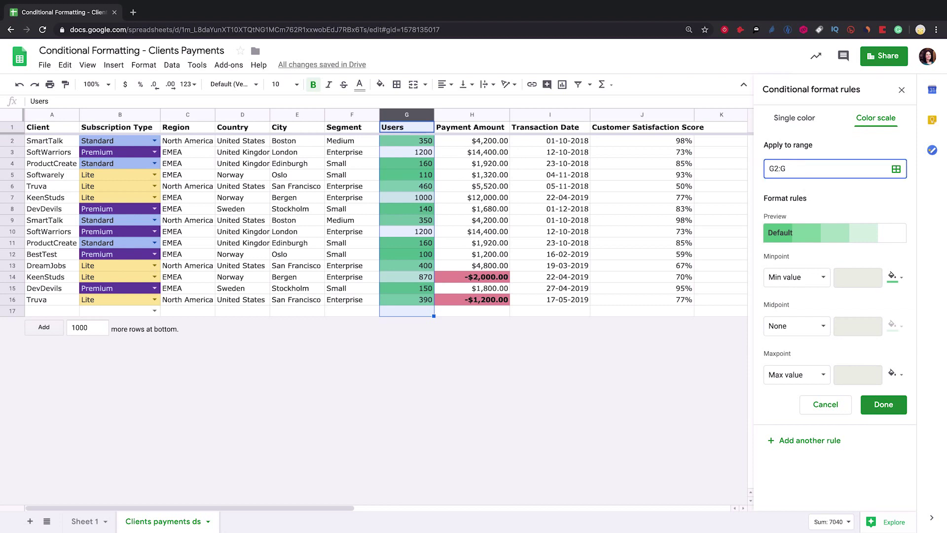
# Set the Users colour scale from white minimum to green maximum and save it.
pyautogui.click(878, 236)
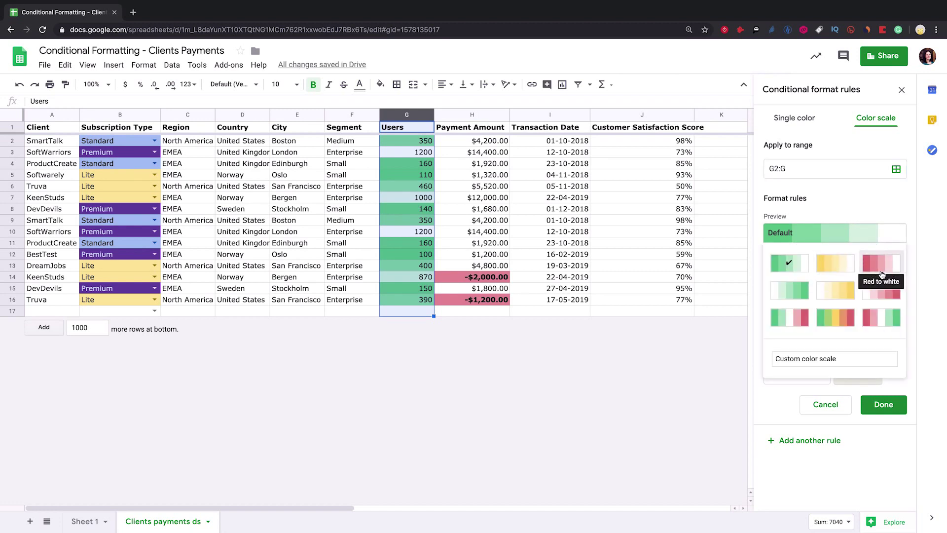
pyautogui.click(778, 393)
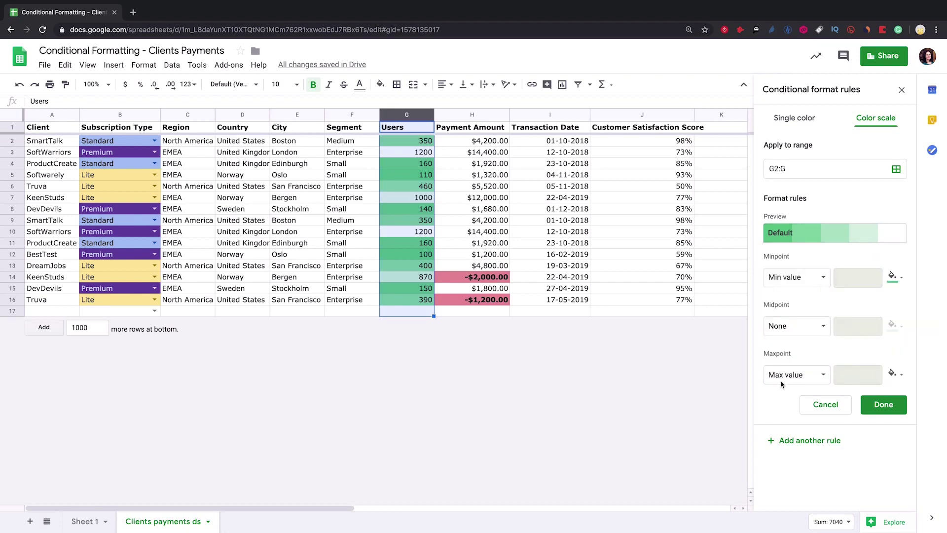
pyautogui.click(898, 279)
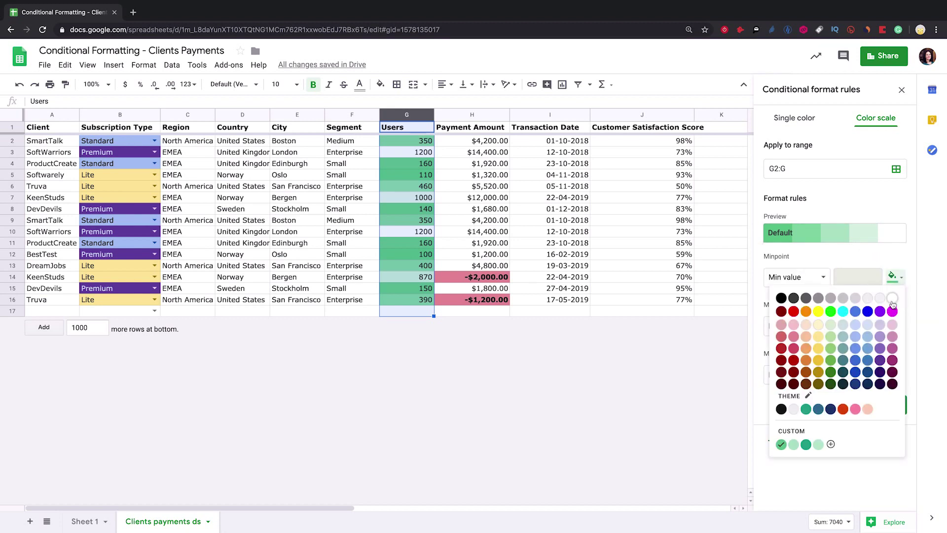
pyautogui.click(893, 299)
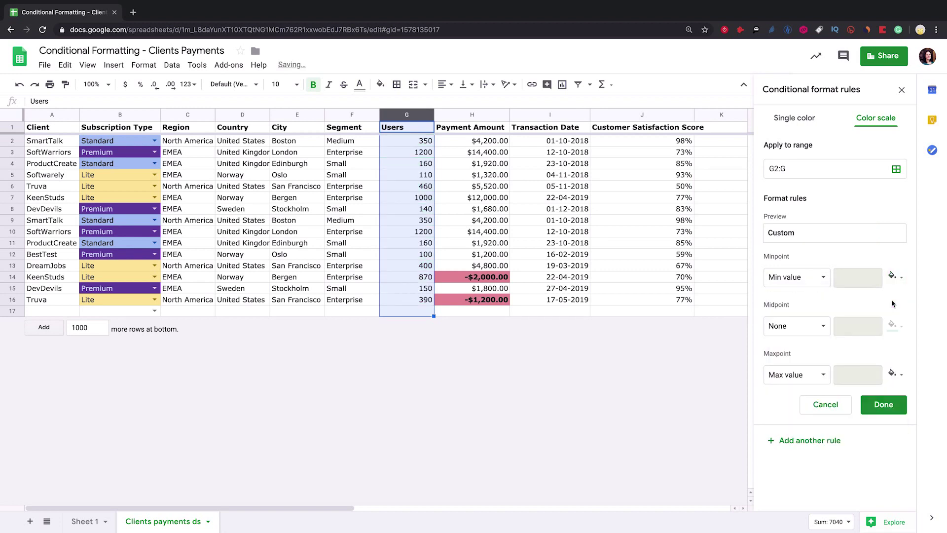
pyautogui.click(897, 373)
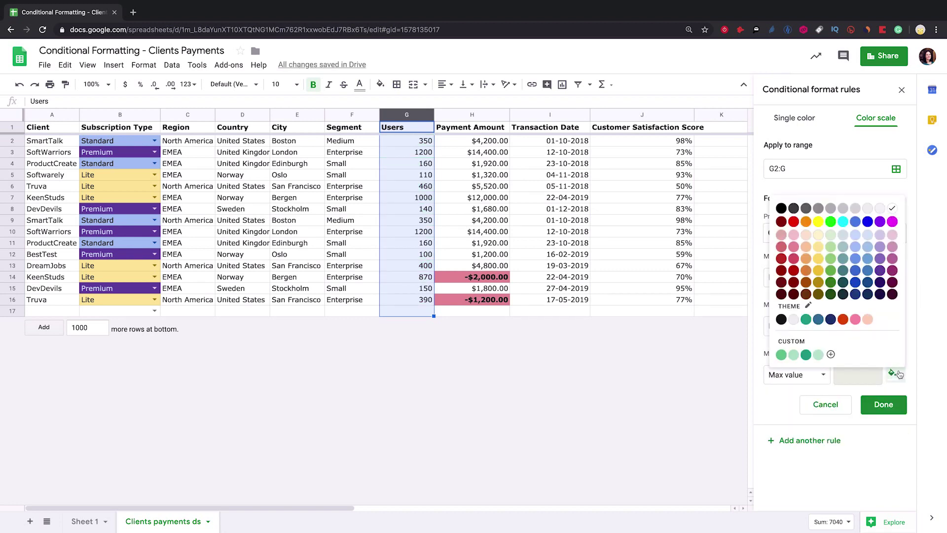
pyautogui.click(829, 262)
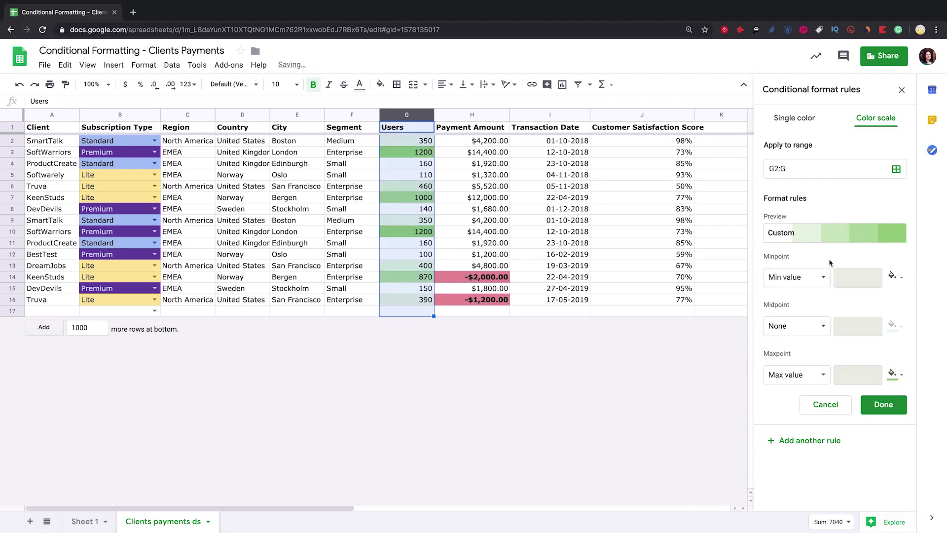
pyautogui.click(885, 406)
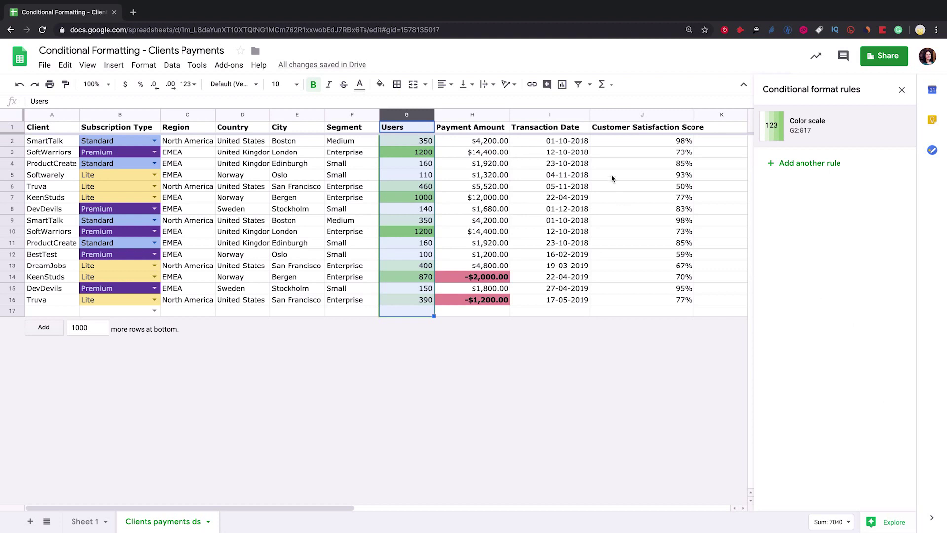
# Widen column J and start a colour-scale rule on Customer Satisfaction Score J2:J.
pyautogui.click(618, 114)
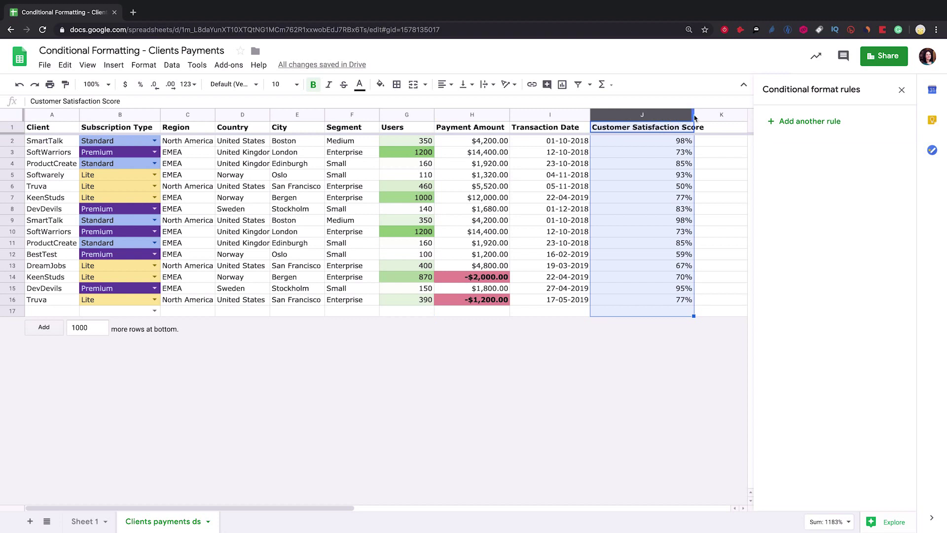
pyautogui.moveTo(694, 115); pyautogui.dragTo(710, 115)
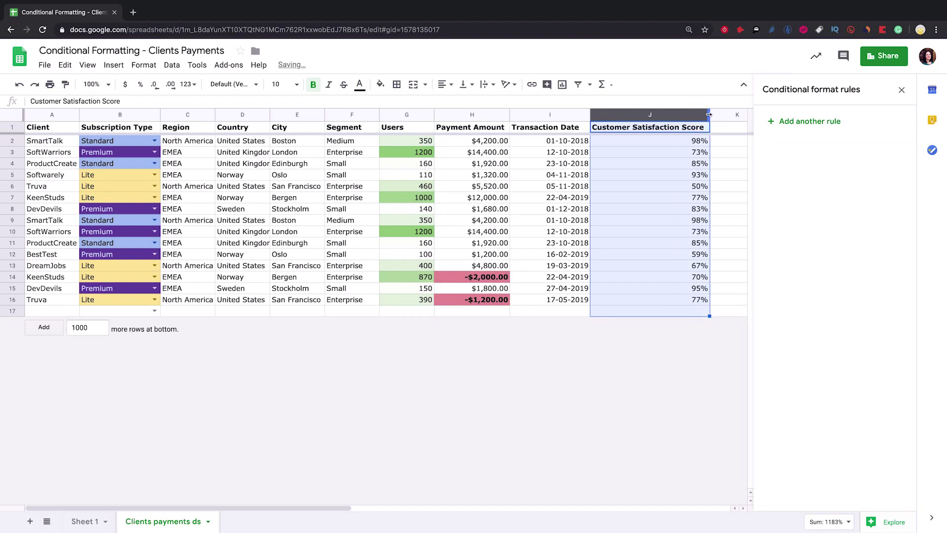
pyautogui.click(661, 144)
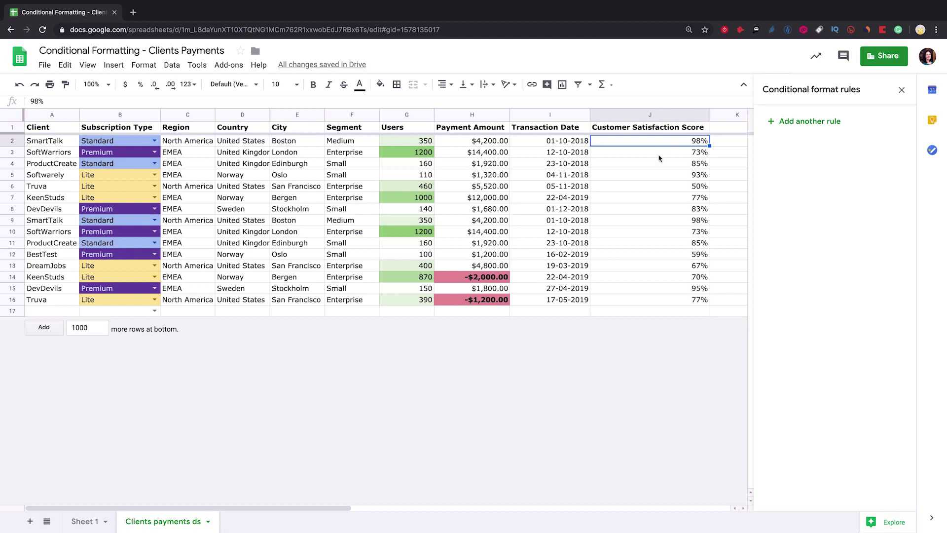
pyautogui.rightClick(661, 115)
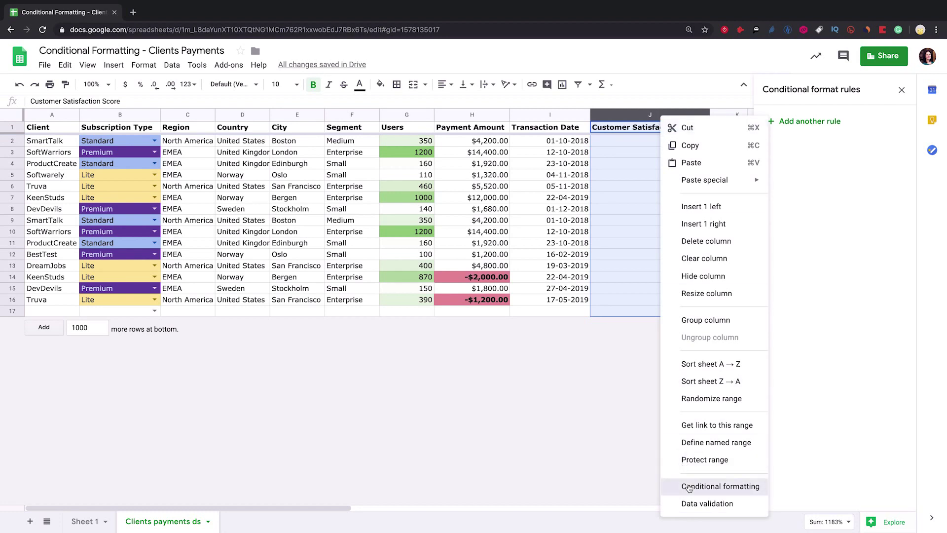
pyautogui.click(716, 486)
pyautogui.click(870, 120)
pyautogui.click(776, 169)
pyautogui.press('BackSpace')
pyautogui.write('2')
pyautogui.press('BackSpace')
pyautogui.press('BackSpace')
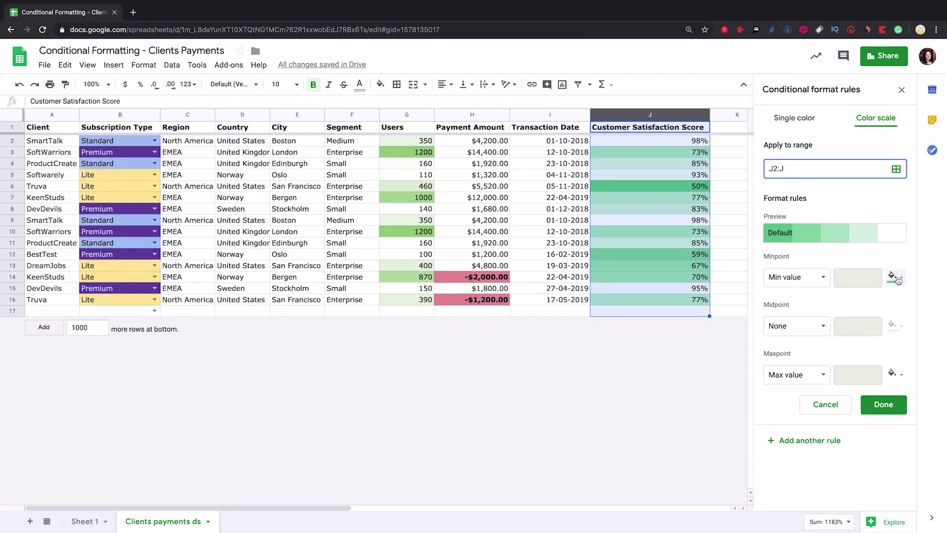
# Set the scale to pink-red minimum, light green midpoint at number 0.7, dark green maximum.
pyautogui.click(897, 279)
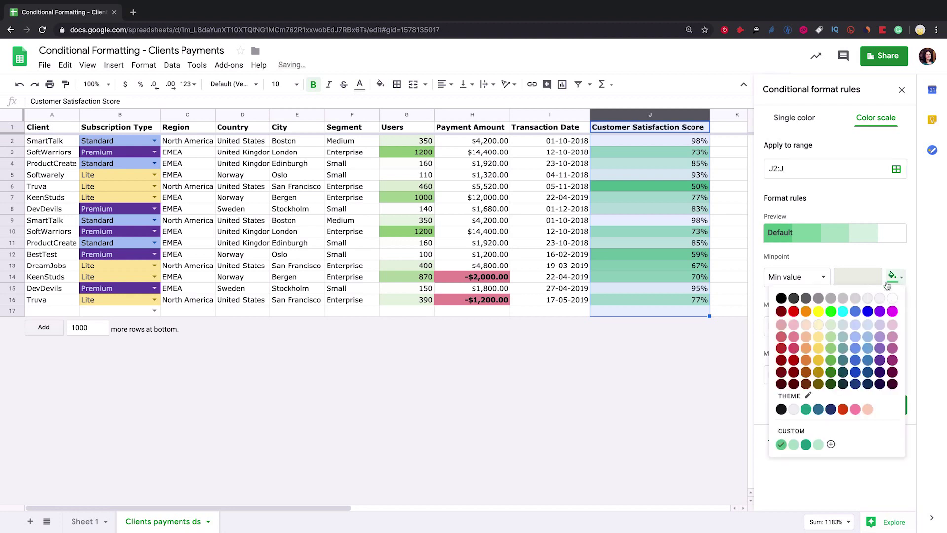
pyautogui.click(794, 337)
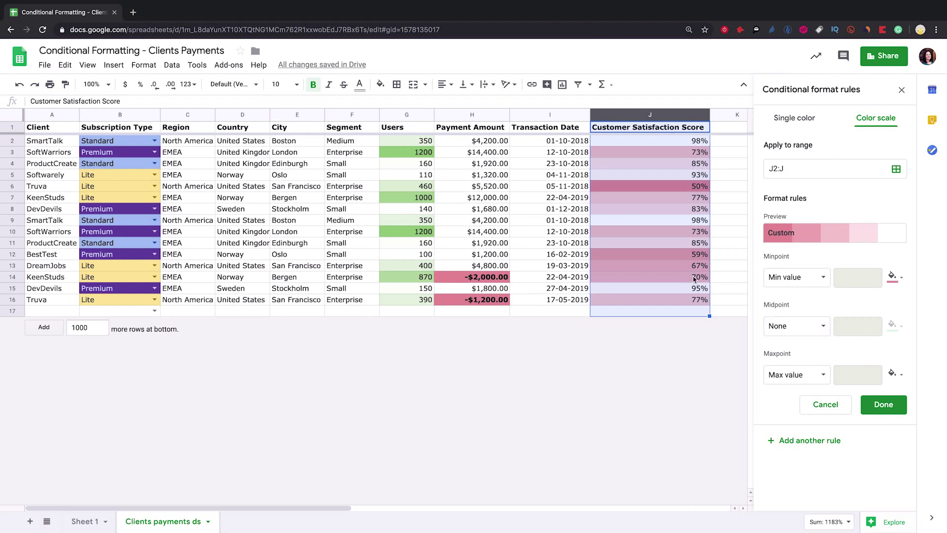
pyautogui.click(822, 328)
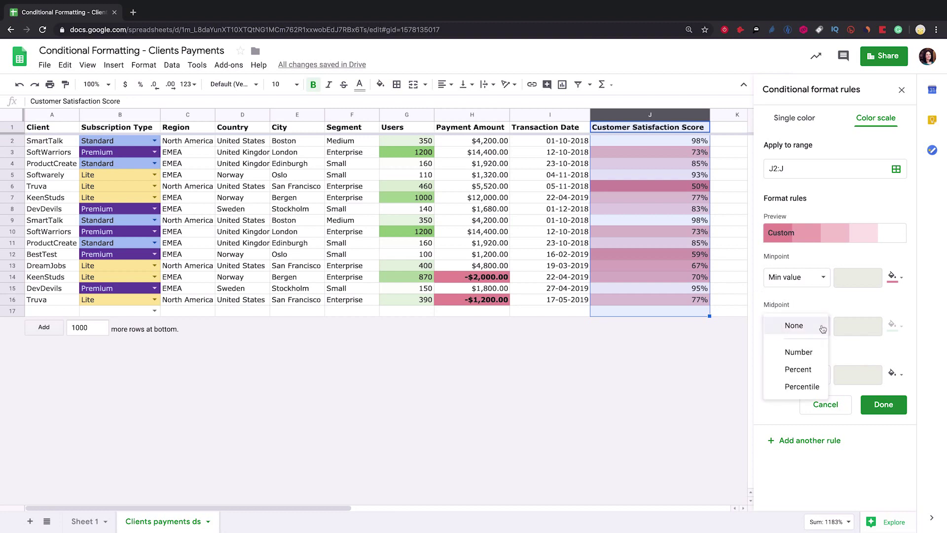
pyautogui.click(818, 375)
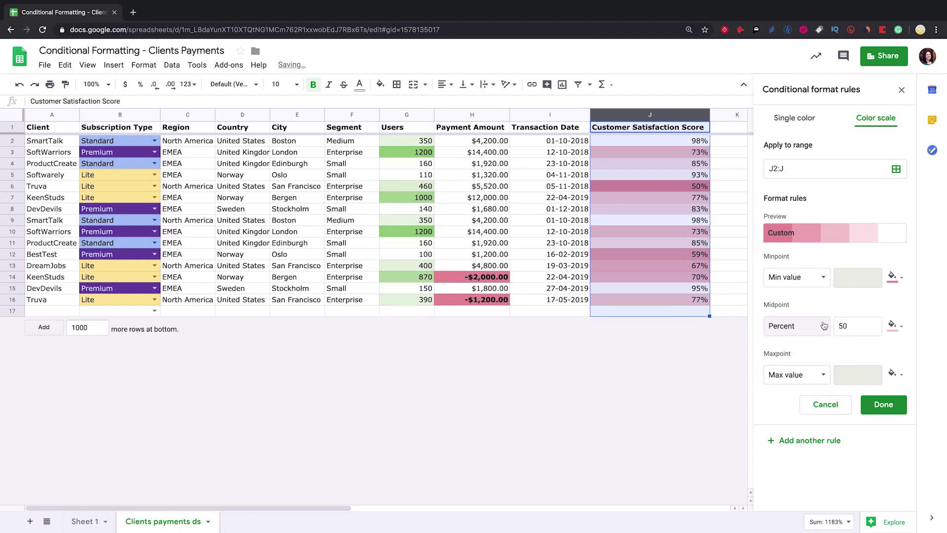
pyautogui.click(823, 326)
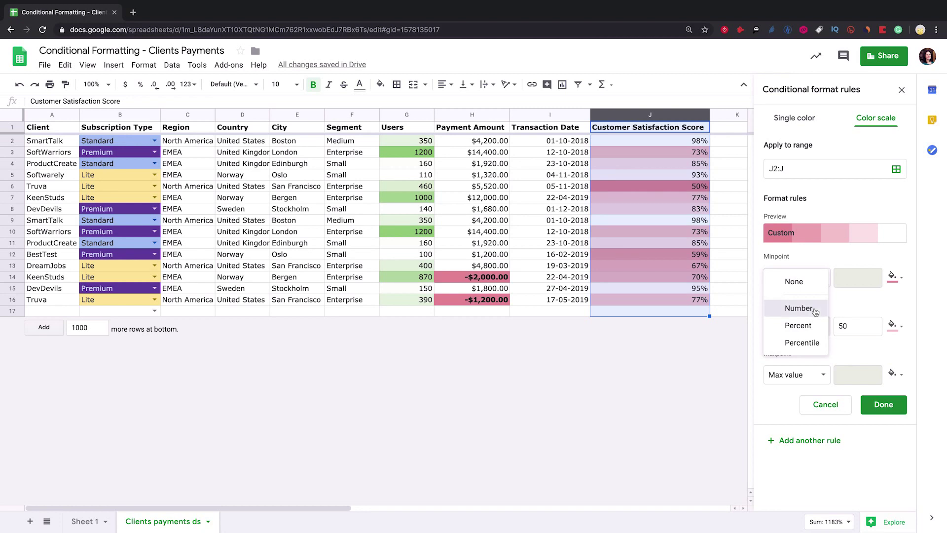
pyautogui.click(815, 310)
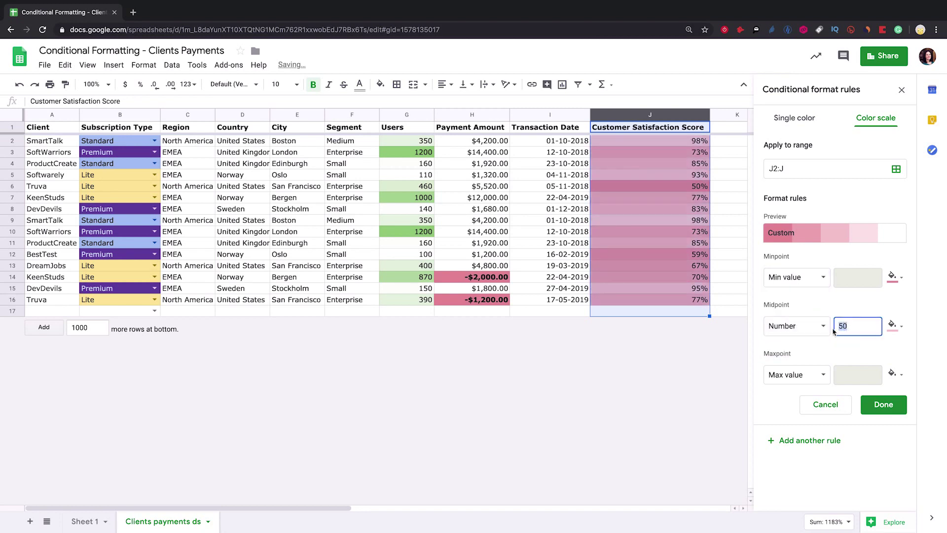
pyautogui.write('0.7')
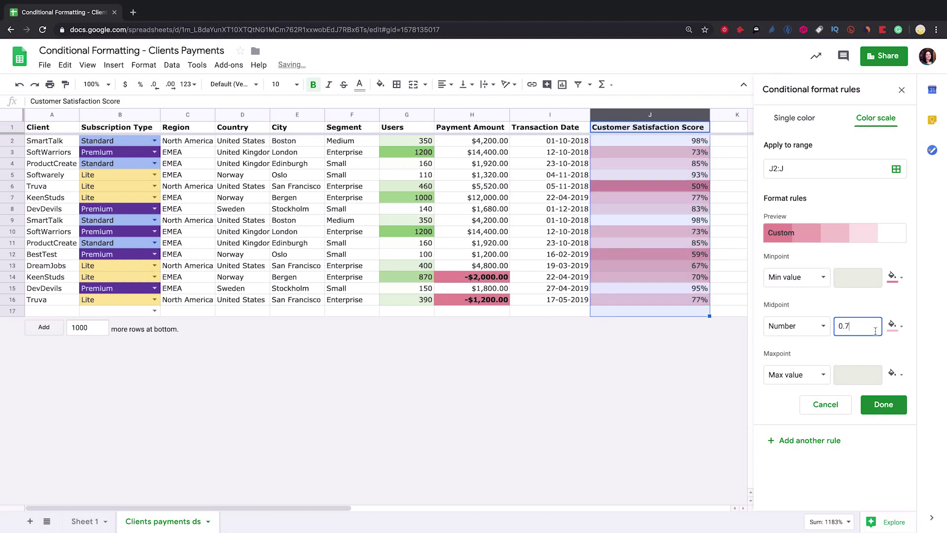
pyautogui.click(894, 326)
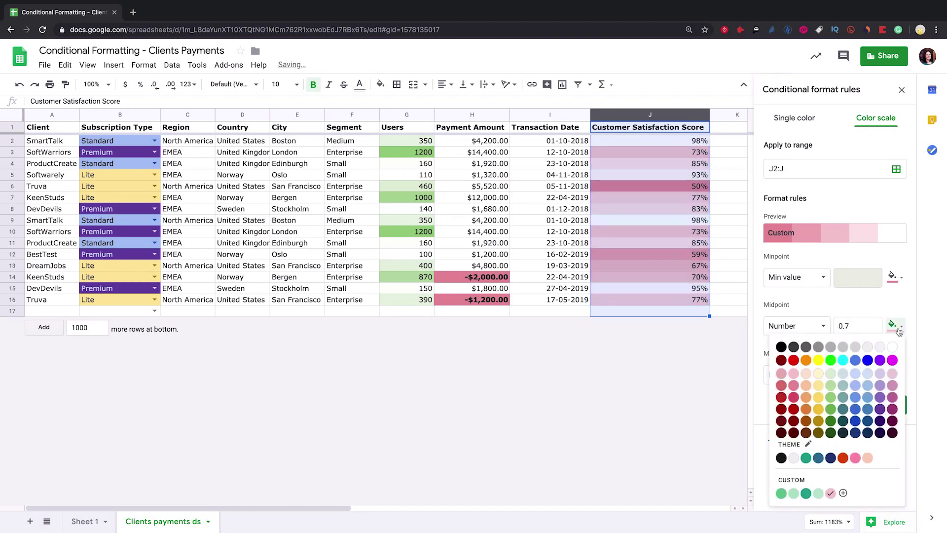
pyautogui.click(831, 385)
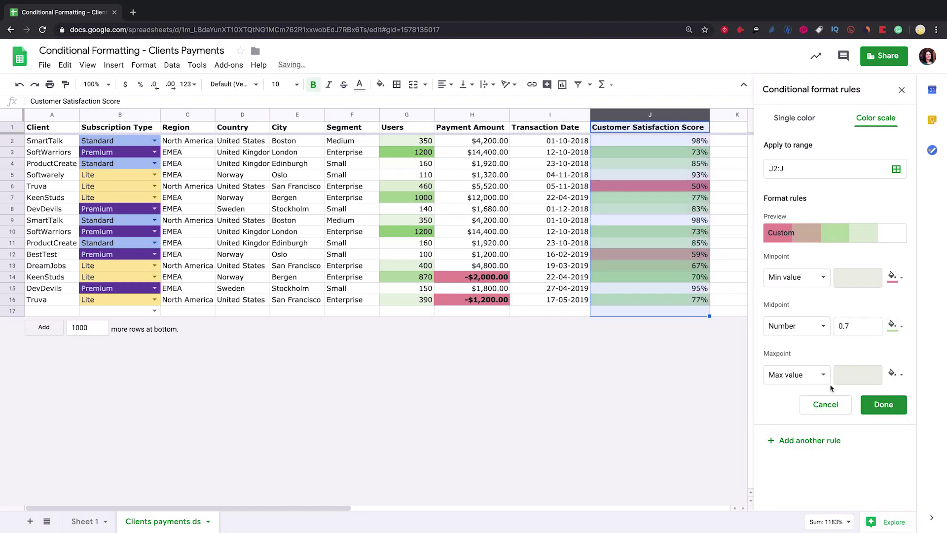
pyautogui.click(895, 375)
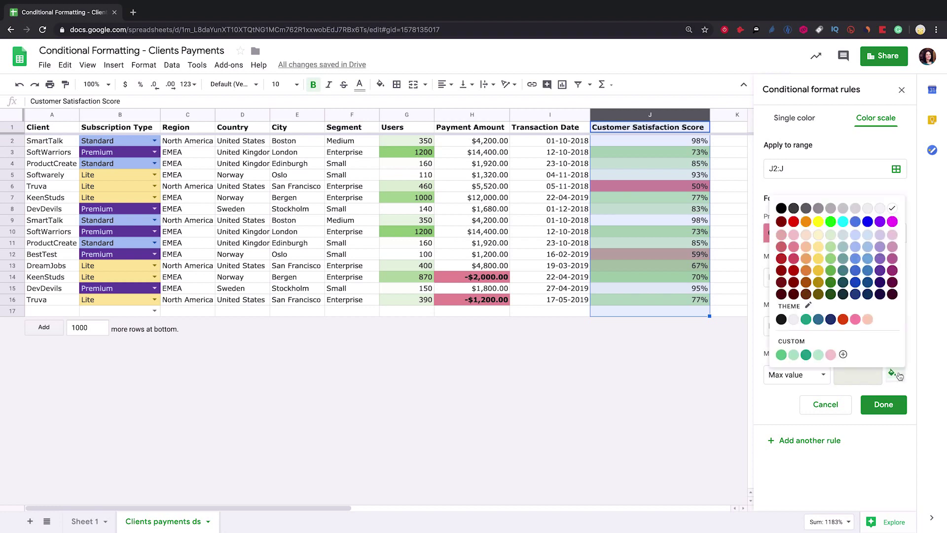
pyautogui.click(806, 354)
pyautogui.click(885, 403)
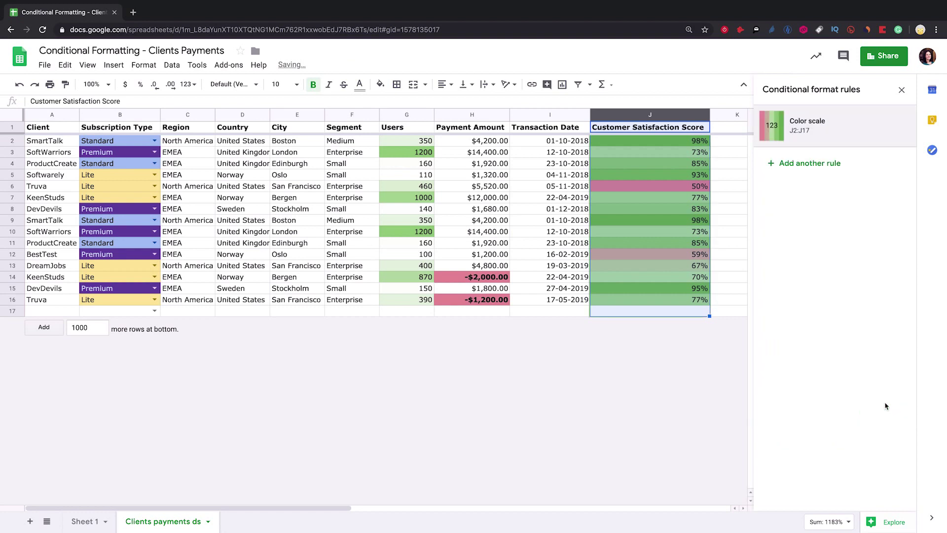
# Select the entire sheet and clear all its formatting.
pyautogui.click(722, 141)
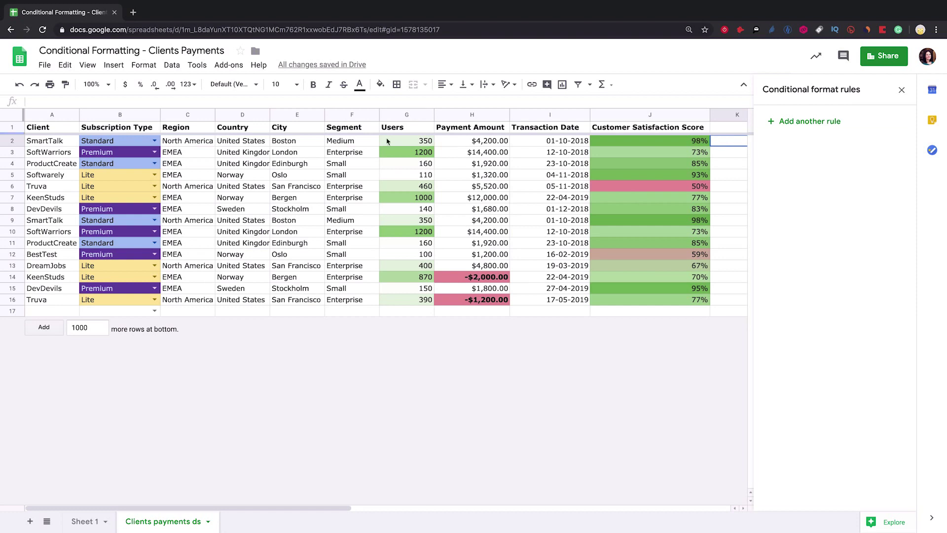
pyautogui.click(12, 116)
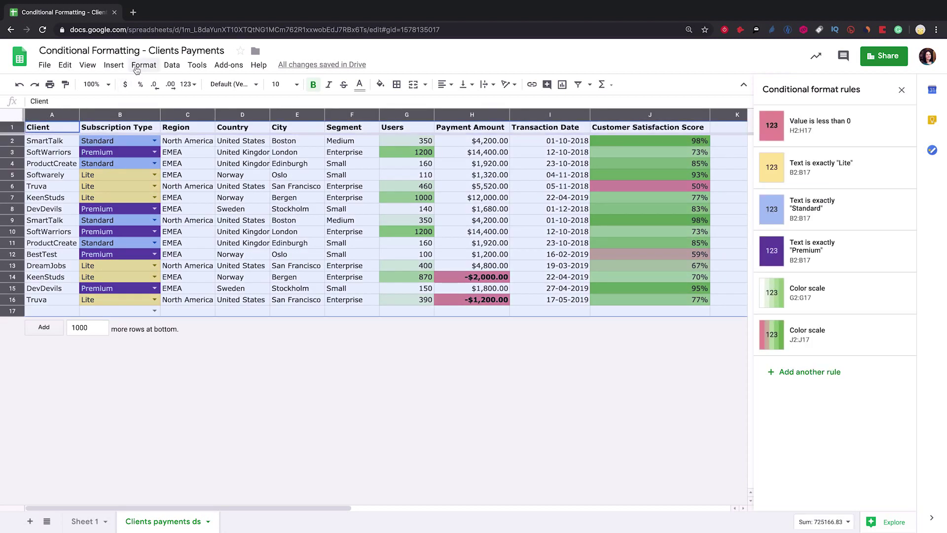
pyautogui.click(140, 66)
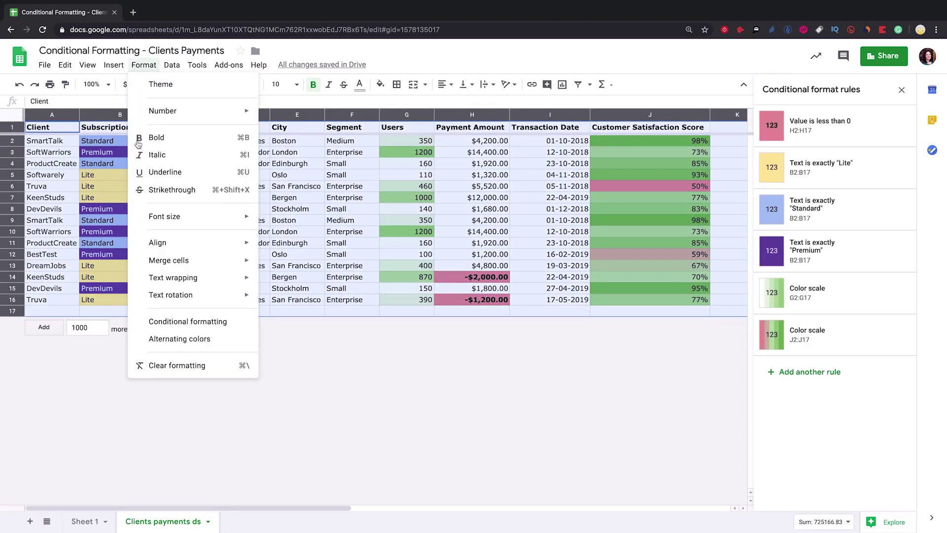
pyautogui.click(172, 366)
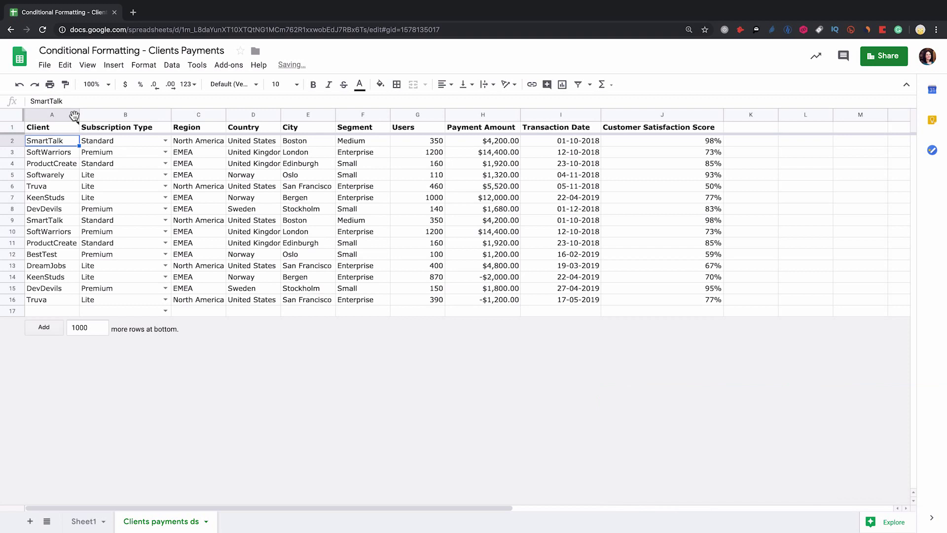
# Start a new conditional formatting rule with range A2:J.
pyautogui.click(144, 65)
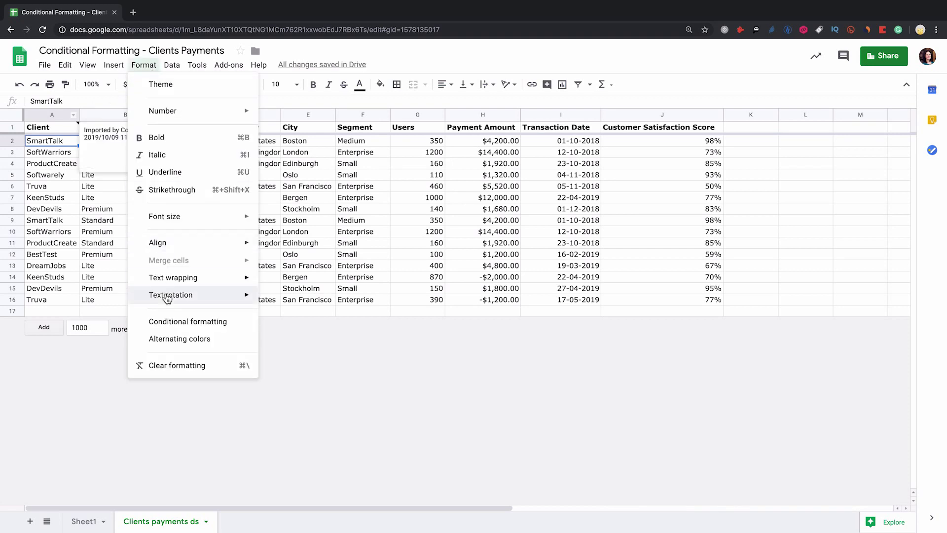
pyautogui.click(211, 323)
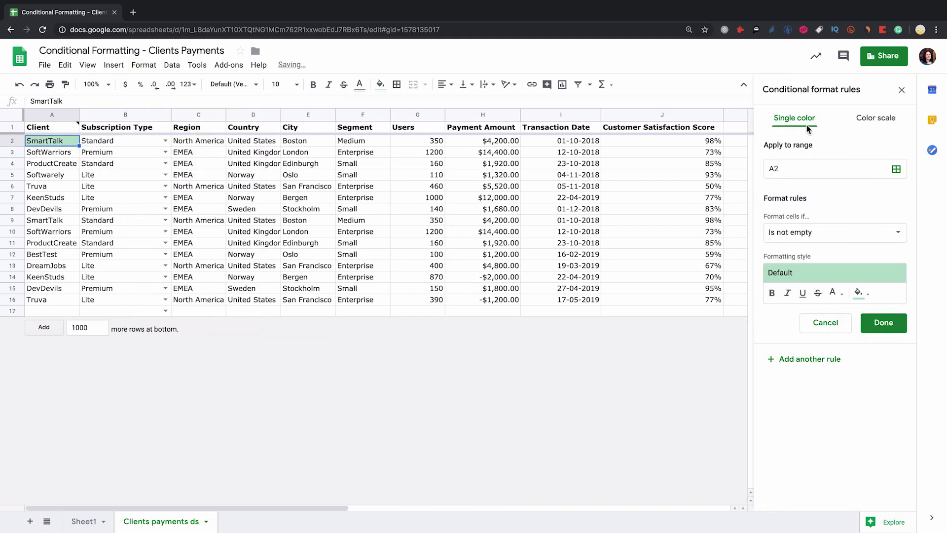
pyautogui.click(792, 169)
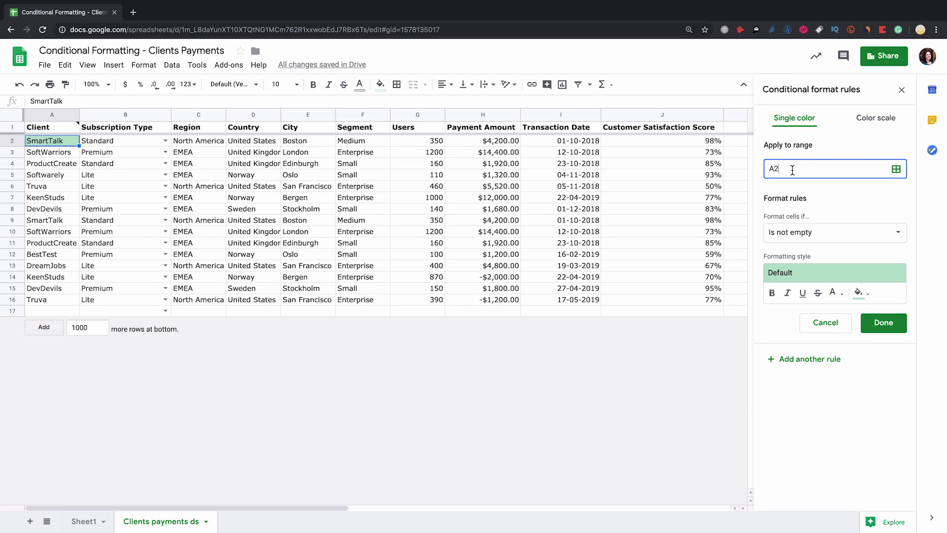
pyautogui.write(':')
pyautogui.write('J')
# Set the rule condition to less than 0, shading negative values green, and close the panel.
pyautogui.click(904, 236)
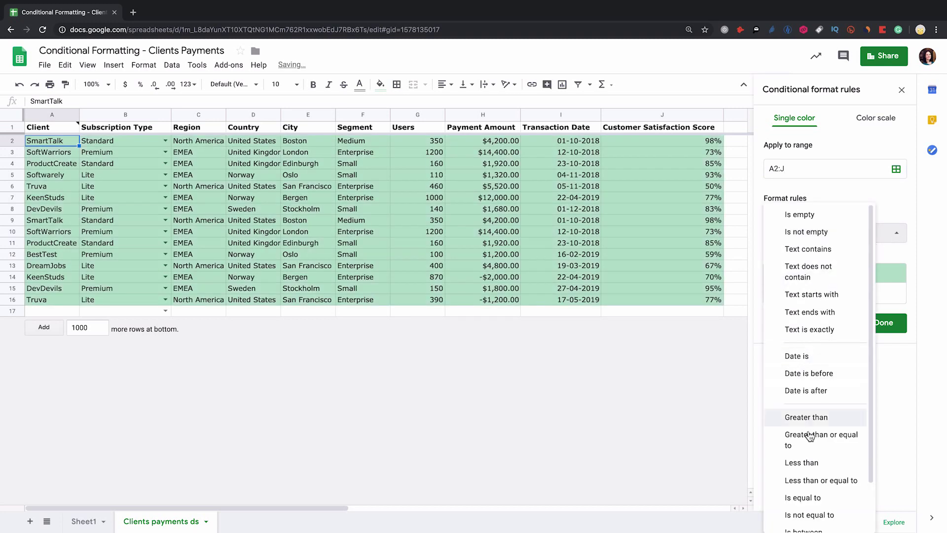
pyautogui.click(815, 464)
pyautogui.click(796, 256)
pyautogui.write('0')
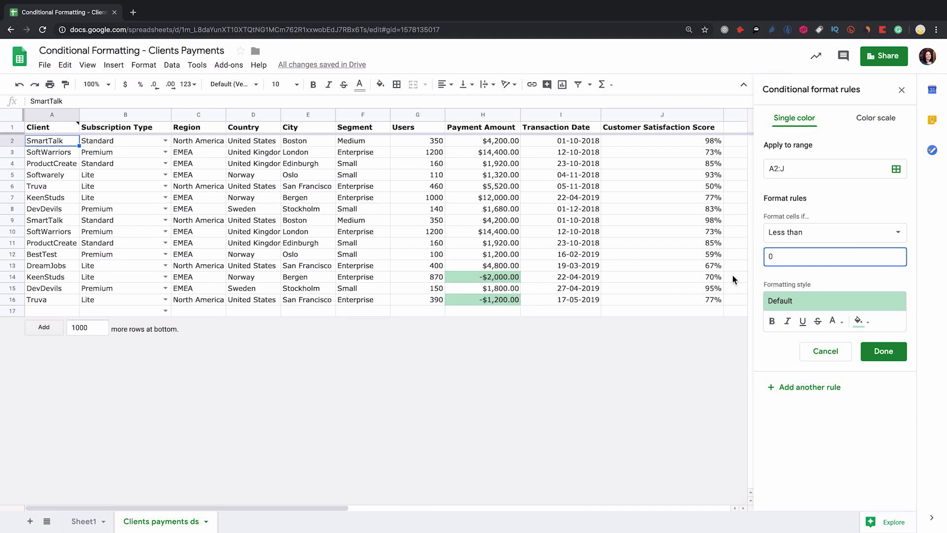
pyautogui.click(819, 233)
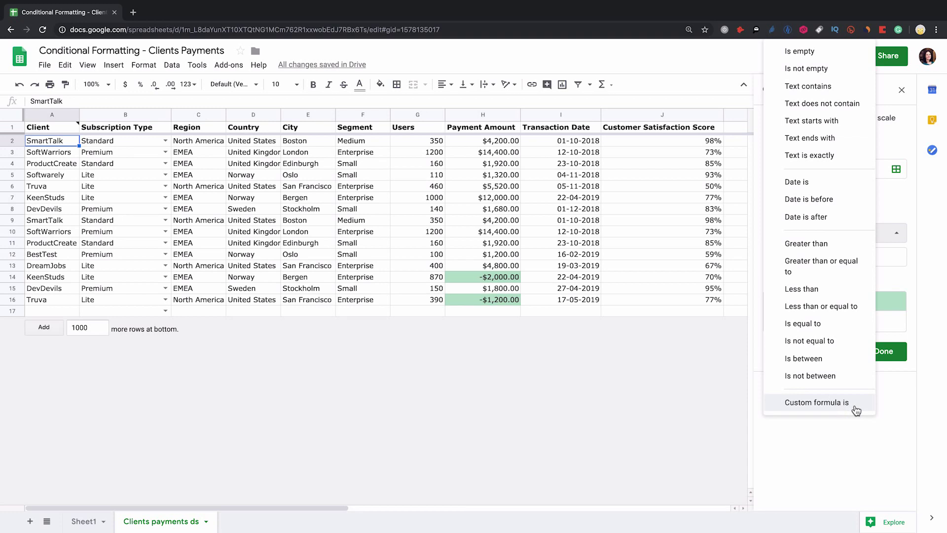
pyautogui.click(890, 399)
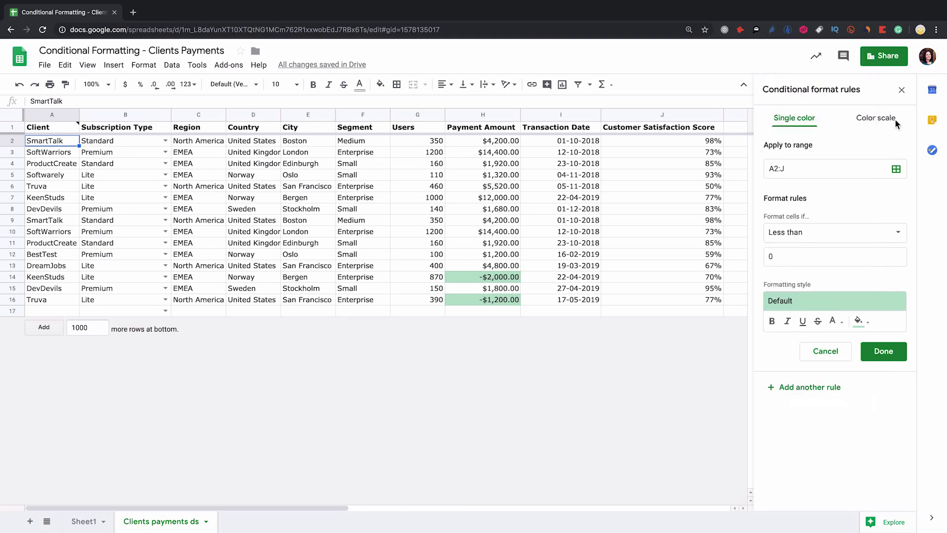
pyautogui.click(904, 89)
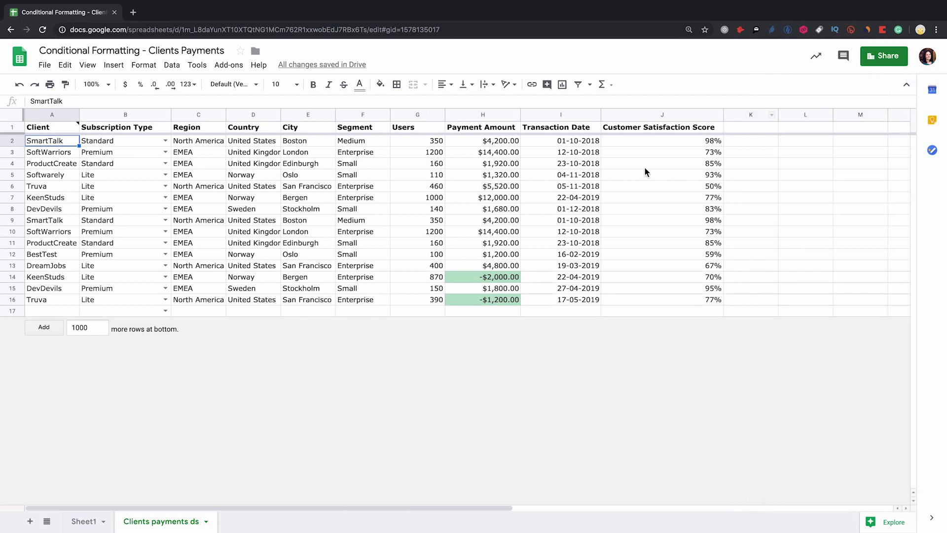
pyautogui.click(741, 142)
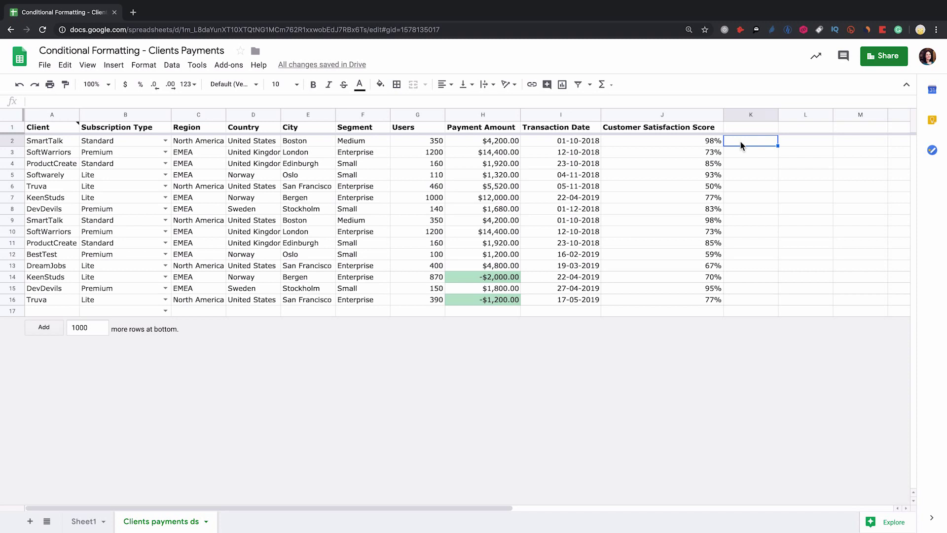
pyautogui.click(596, 100)
pyautogui.write('=')
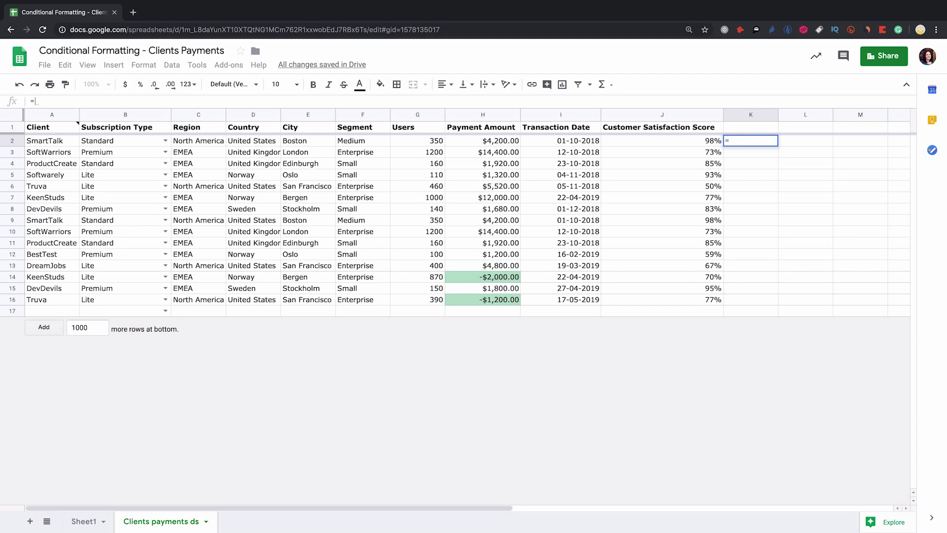
pyautogui.write('H2<0')
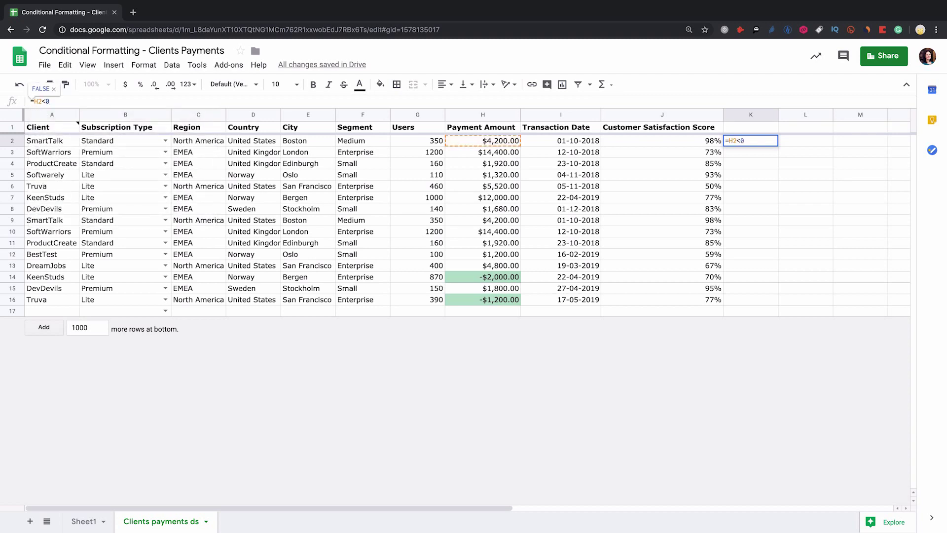
pyautogui.press('Return')
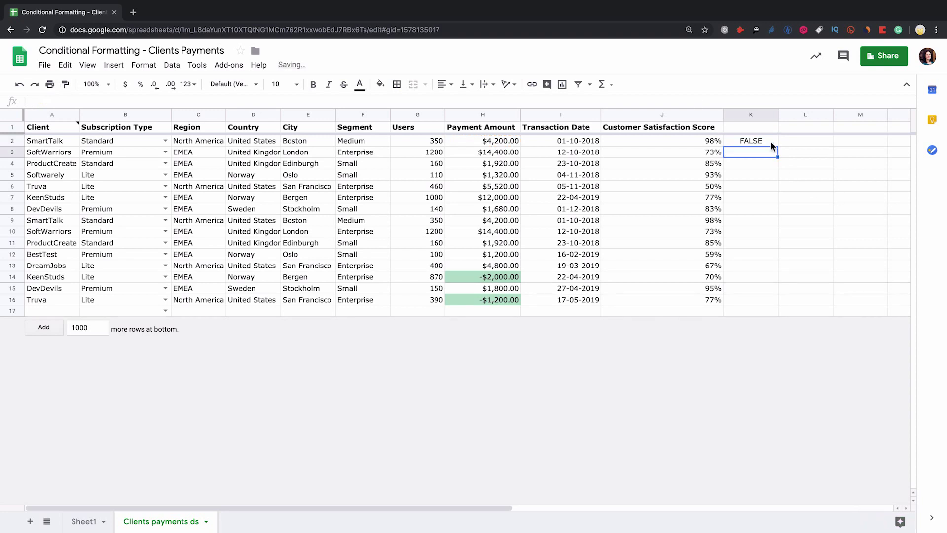
pyautogui.click(771, 142)
pyautogui.moveTo(778, 146); pyautogui.dragTo(786, 302)
pyautogui.click(762, 277)
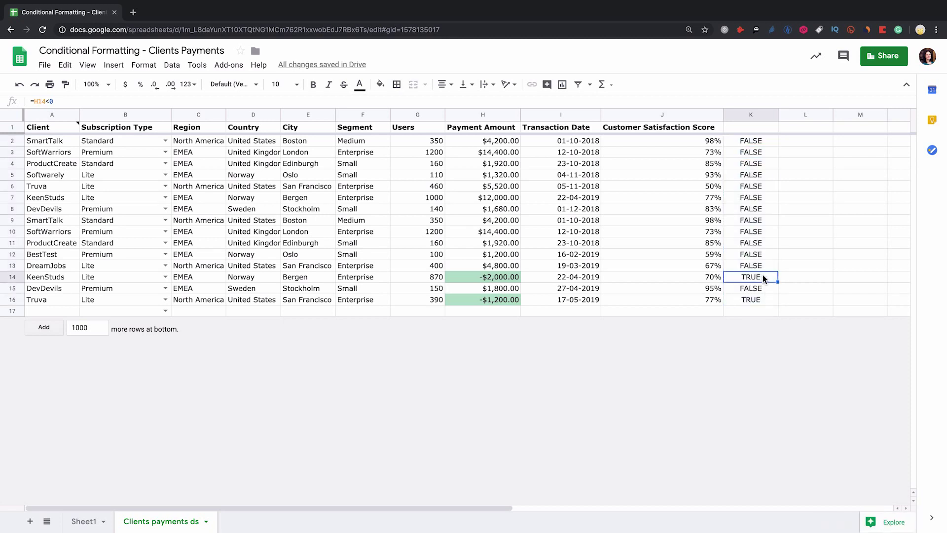
pyautogui.click(762, 298)
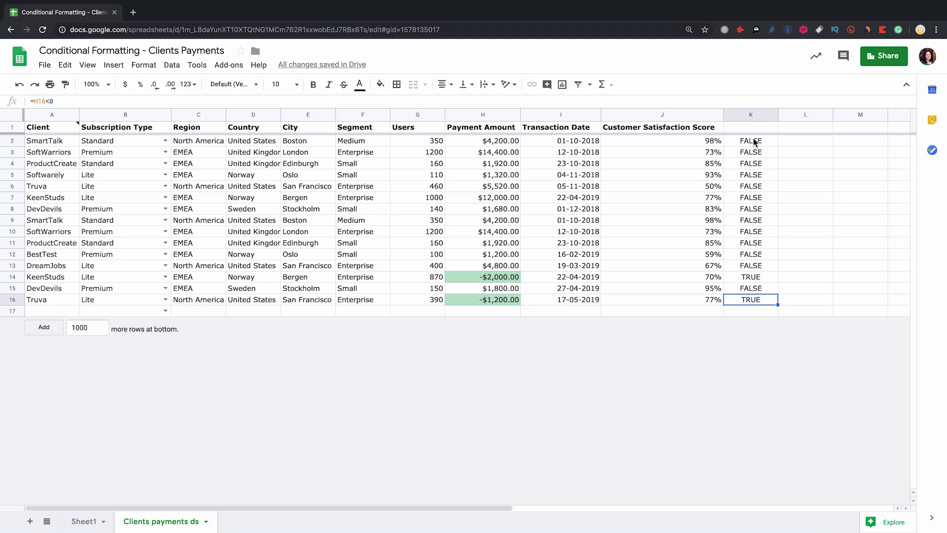
# Clear the test values from column K and select the Payment Amount column.
pyautogui.click(748, 111)
pyautogui.press('Delete')
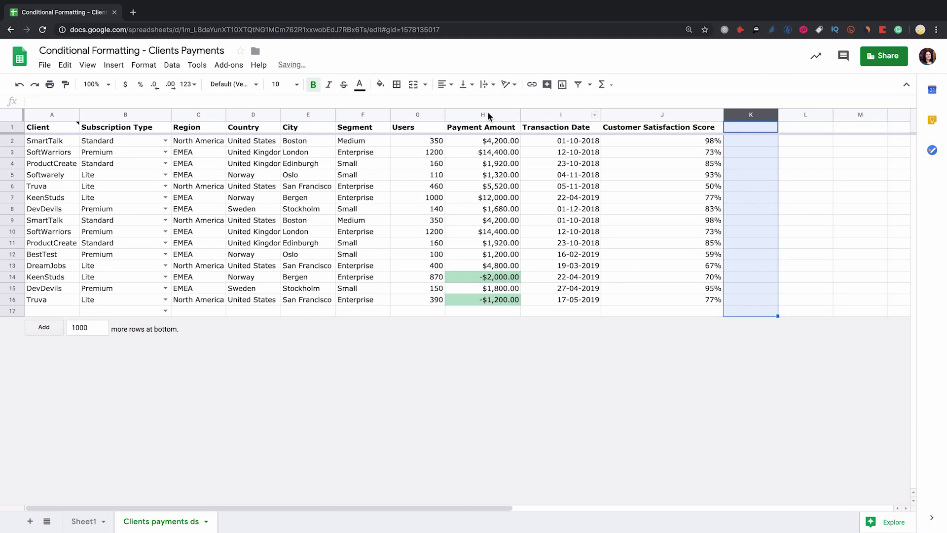
pyautogui.click(488, 112)
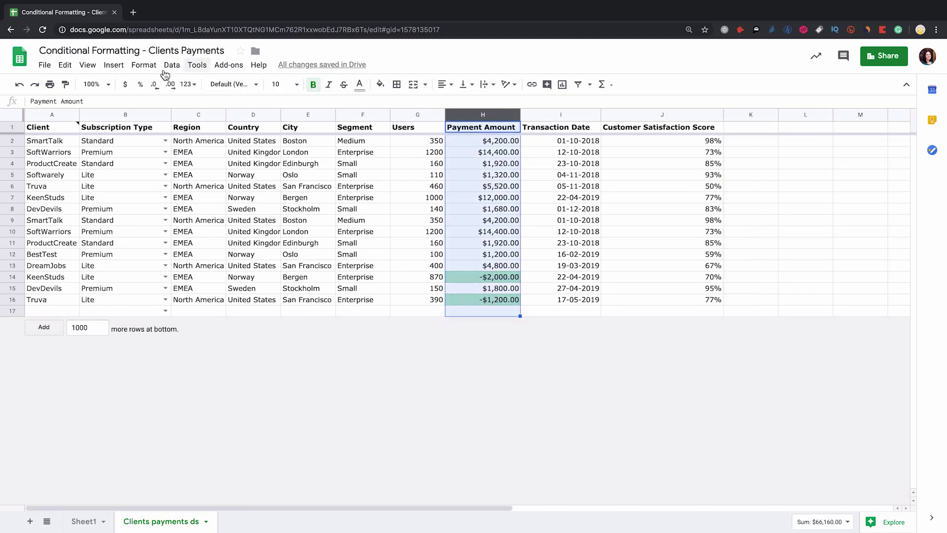
# Change the less-than-zero conditional formatting rule to the custom formula =H2<0.
pyautogui.click(144, 65)
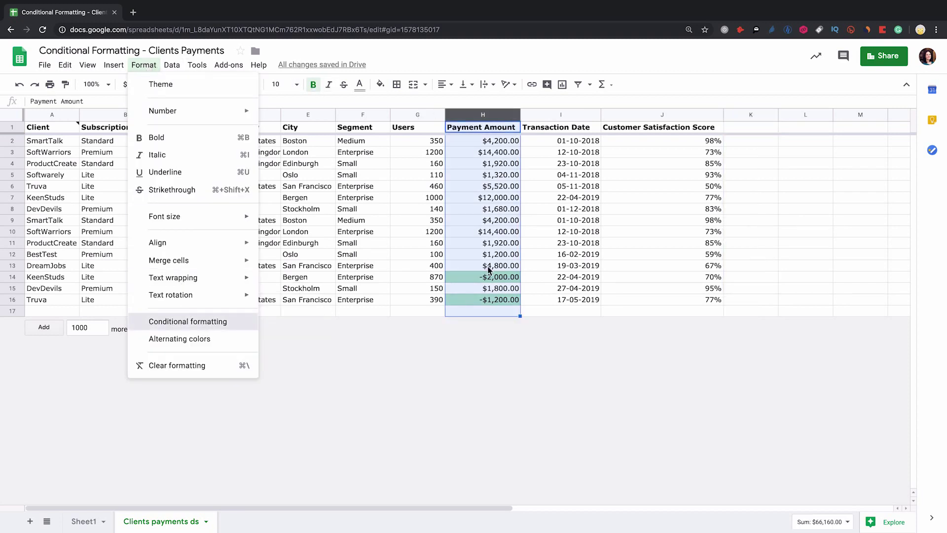
pyautogui.click(184, 322)
pyautogui.click(805, 125)
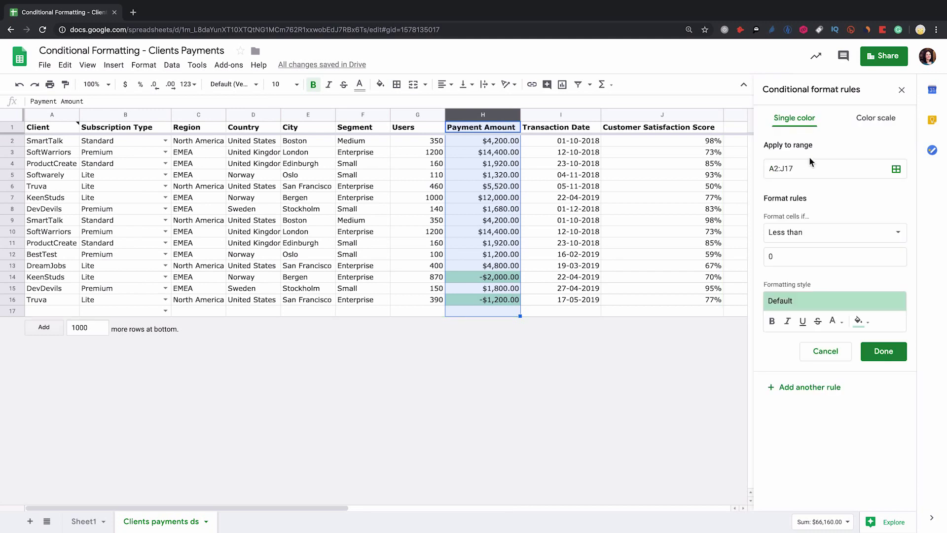
pyautogui.click(798, 170)
pyautogui.click(806, 233)
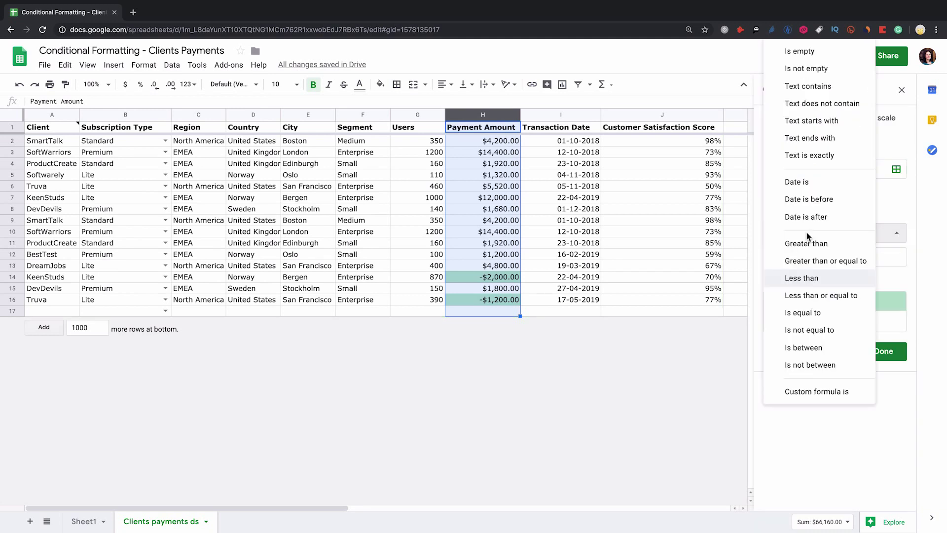
pyautogui.click(809, 391)
pyautogui.moveTo(780, 257); pyautogui.dragTo(767, 257)
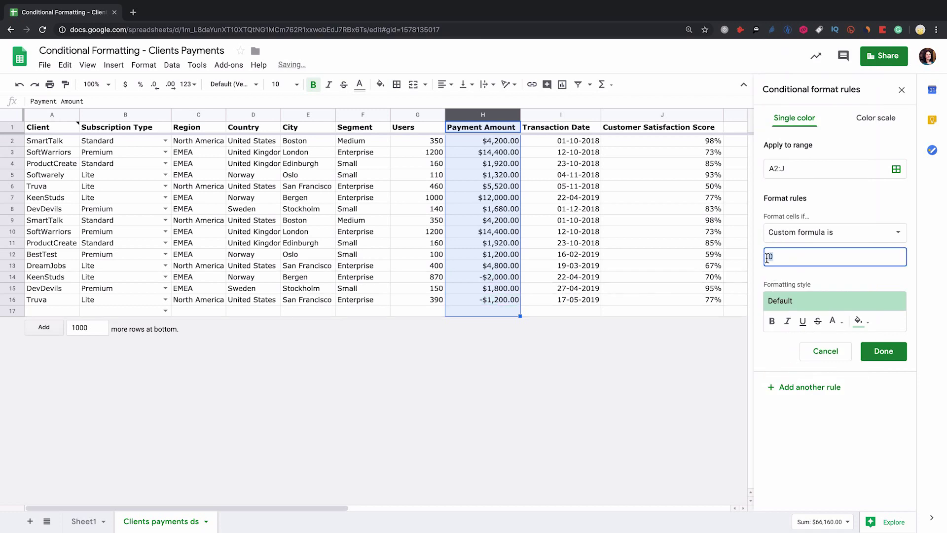
pyautogui.write('=H2<0')
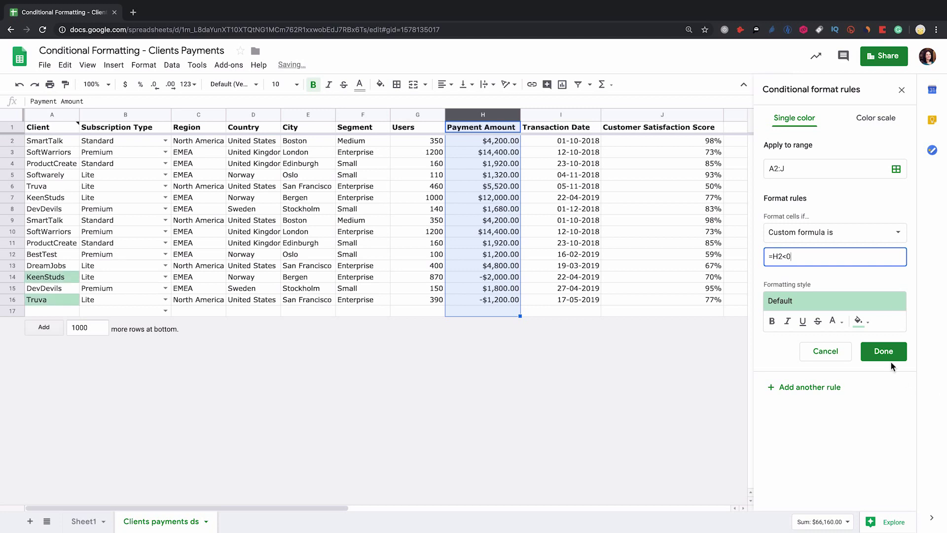
pyautogui.click(882, 352)
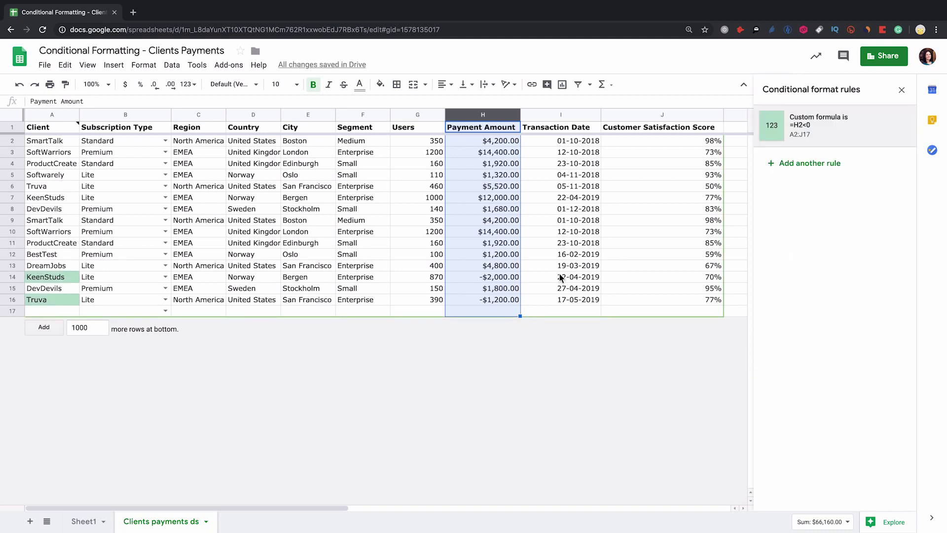
# Select the Client, Payment Amount, Subscription Type and Transaction Date columns to check the highlighting.
pyautogui.click(50, 113)
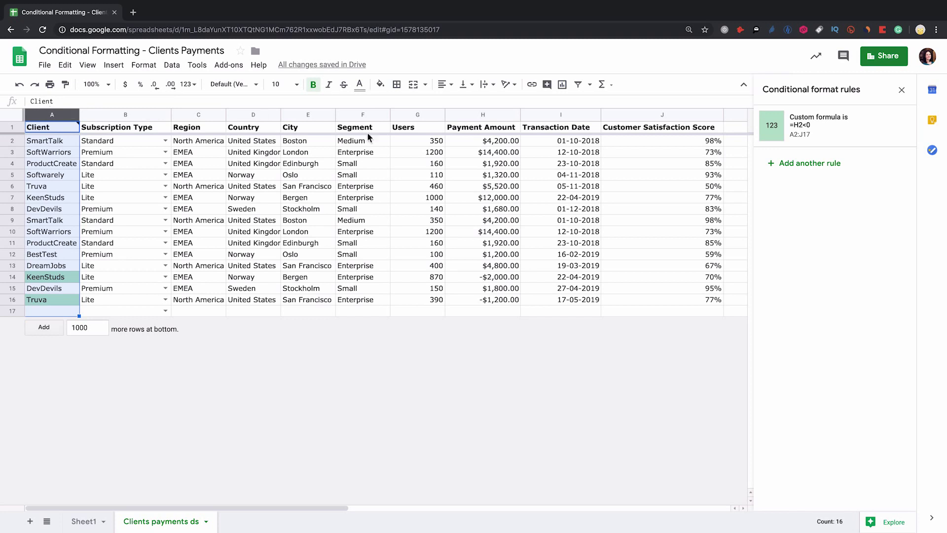
pyautogui.moveTo(482, 115)
pyautogui.click(476, 114)
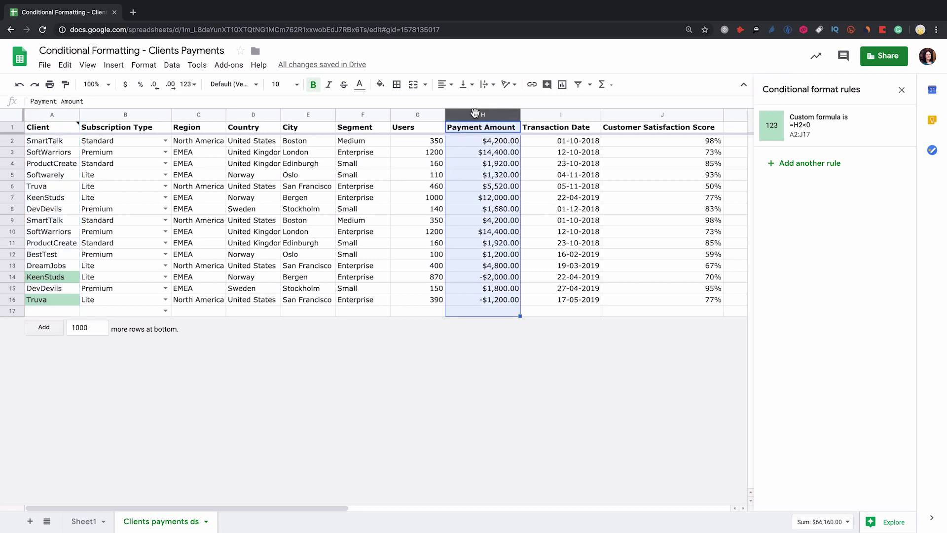
pyautogui.click(132, 114)
pyautogui.click(571, 112)
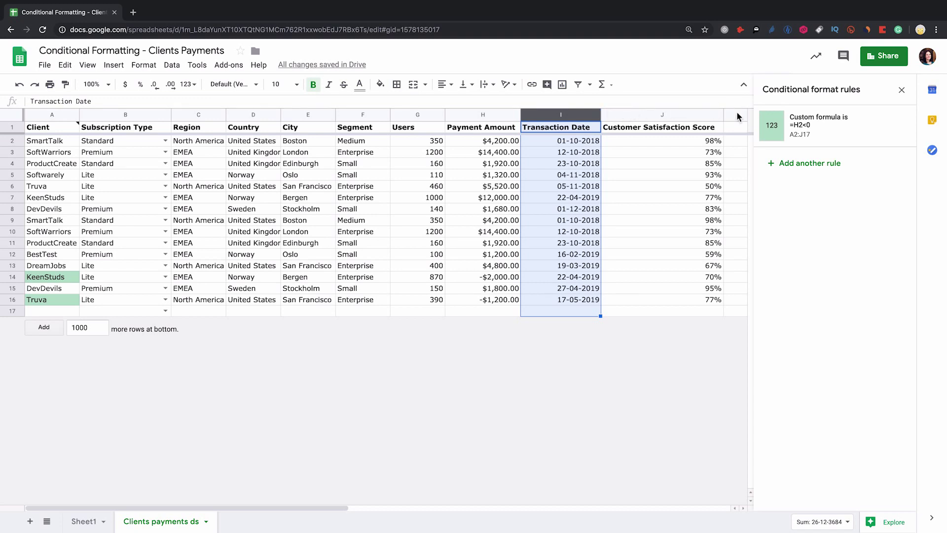
# Change the rule to =$H2<0 with a light pink fill, then close the rules panel.
pyautogui.click(800, 124)
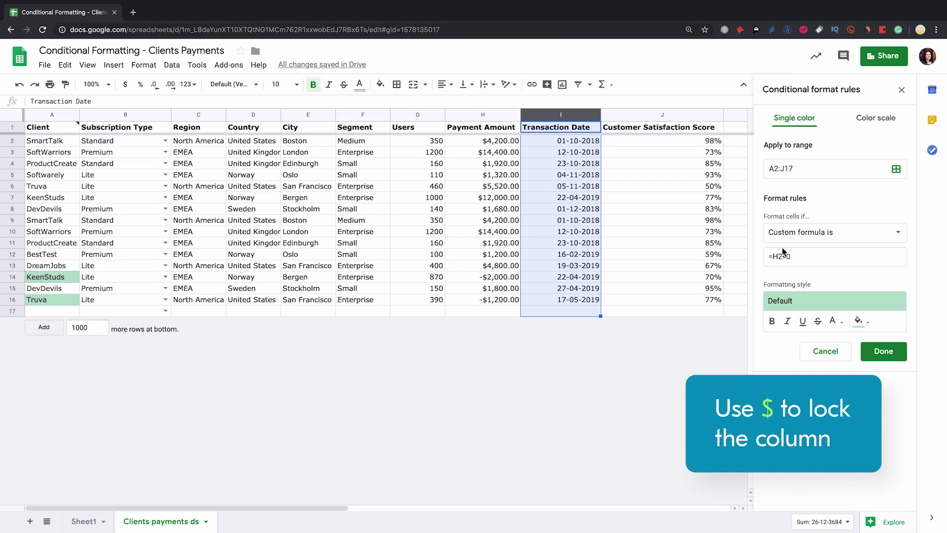
pyautogui.click(774, 257)
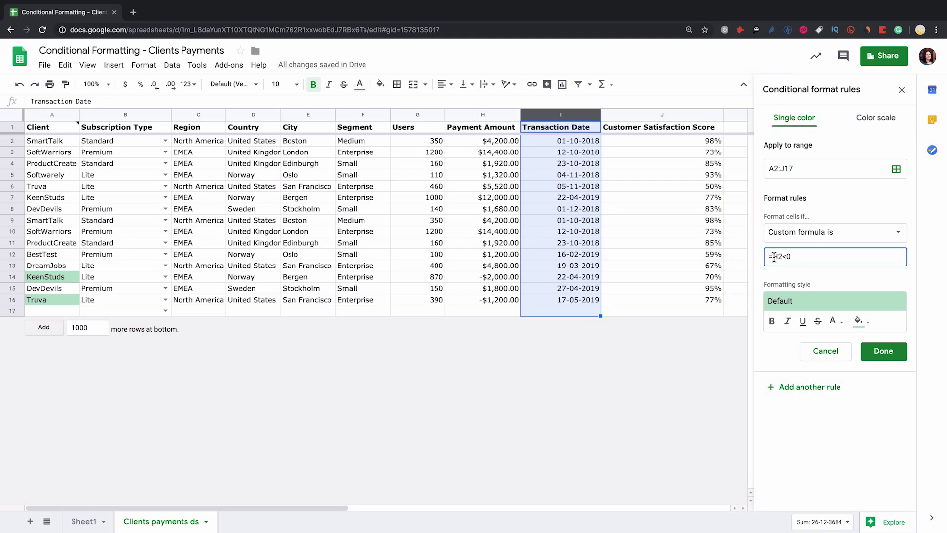
pyautogui.write('$')
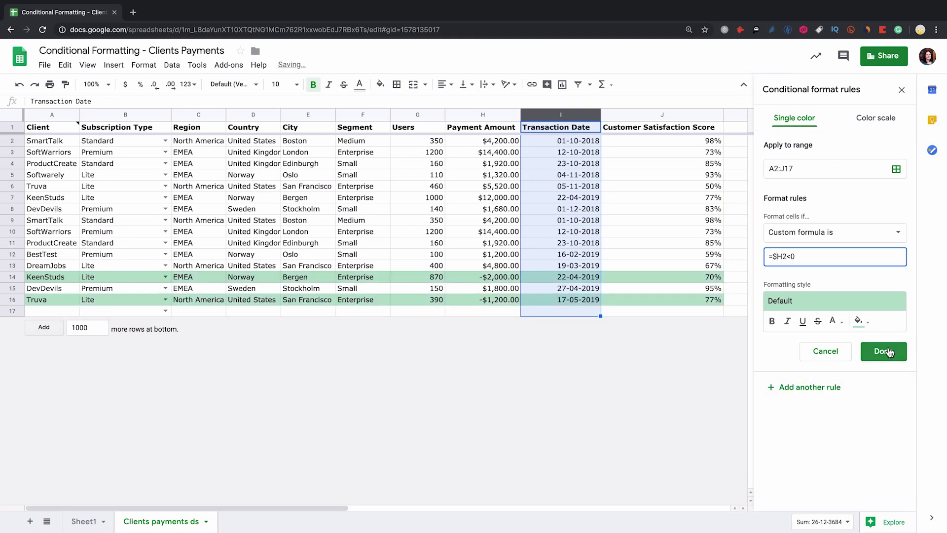
pyautogui.click(859, 321)
pyautogui.click(761, 384)
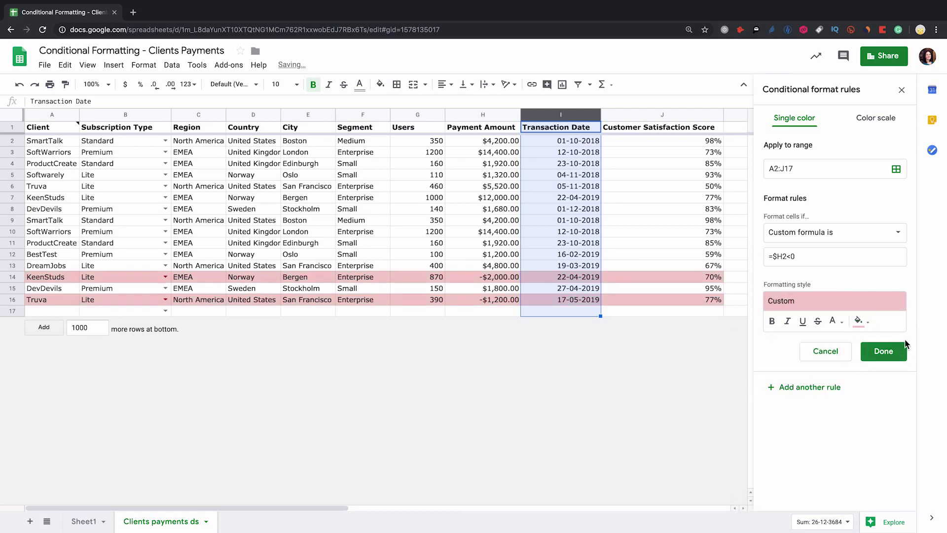
pyautogui.click(883, 351)
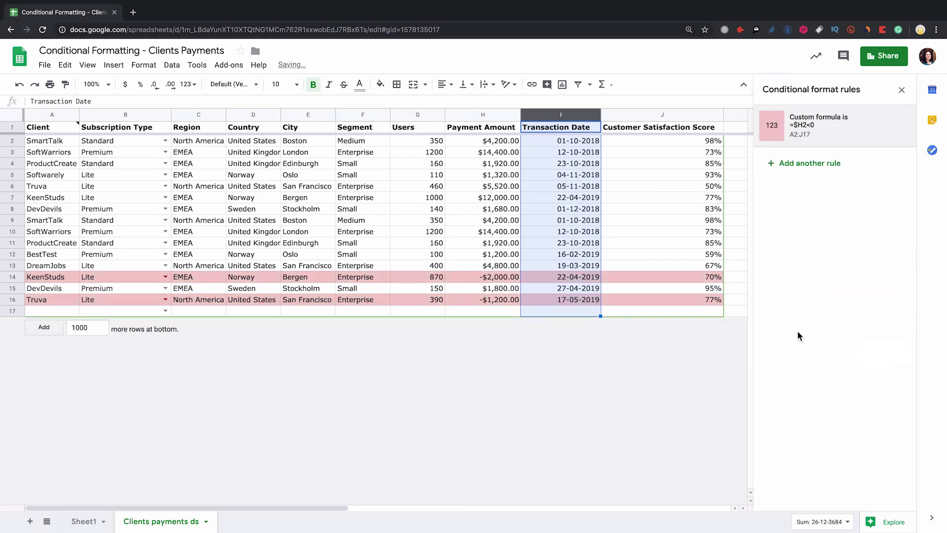
pyautogui.click(736, 141)
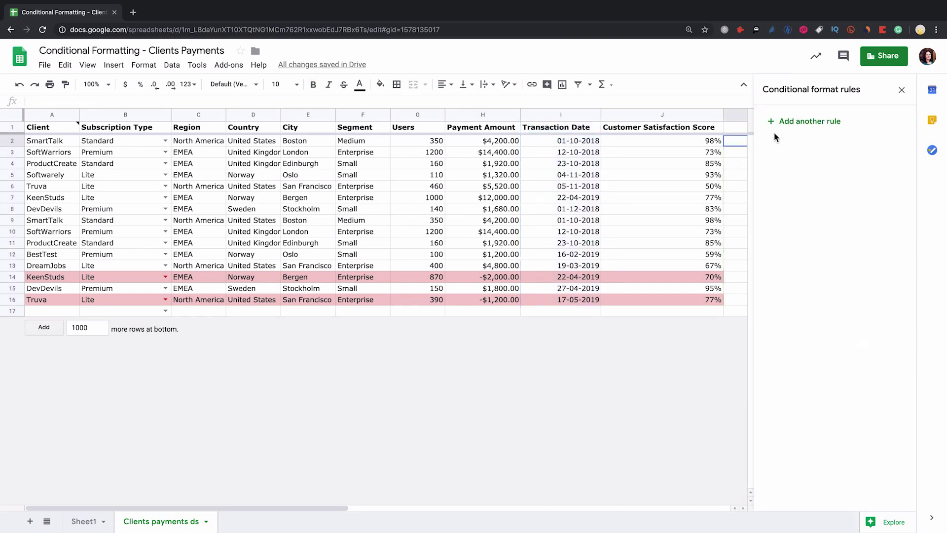
pyautogui.click(901, 91)
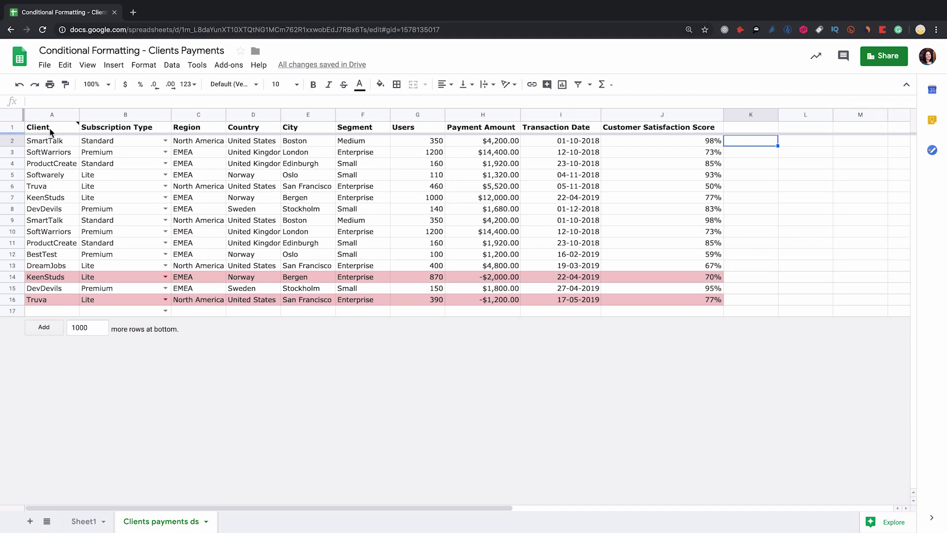
# Copy the whole Clients payments ds table and paste it into Sheet1.
pyautogui.click(7, 119)
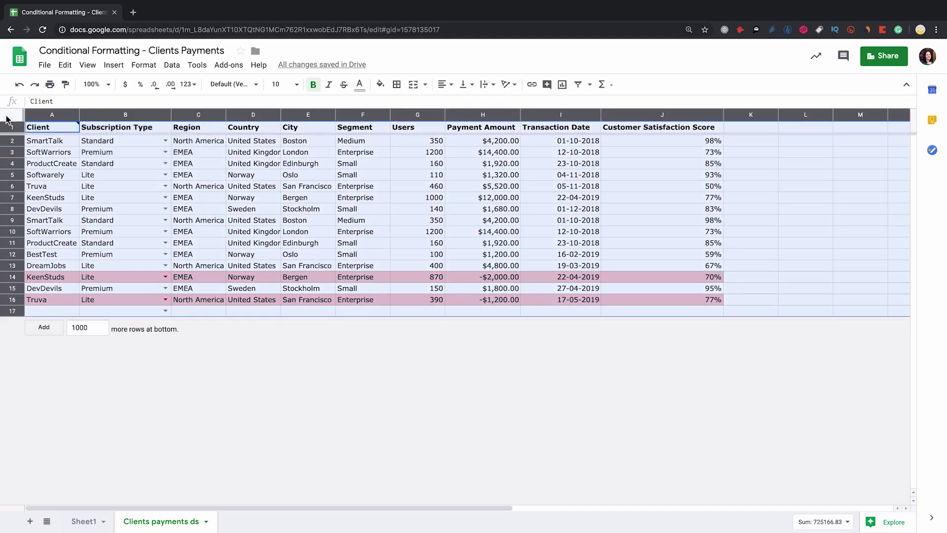
pyautogui.hotkey('ctrl', 'c')
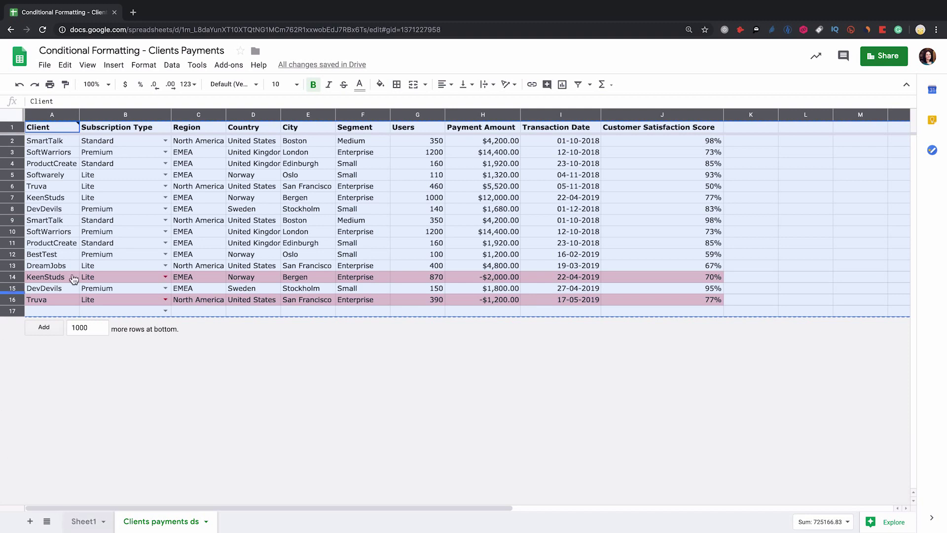
pyautogui.hotkey('ctrl', 'shift', 'pageup')
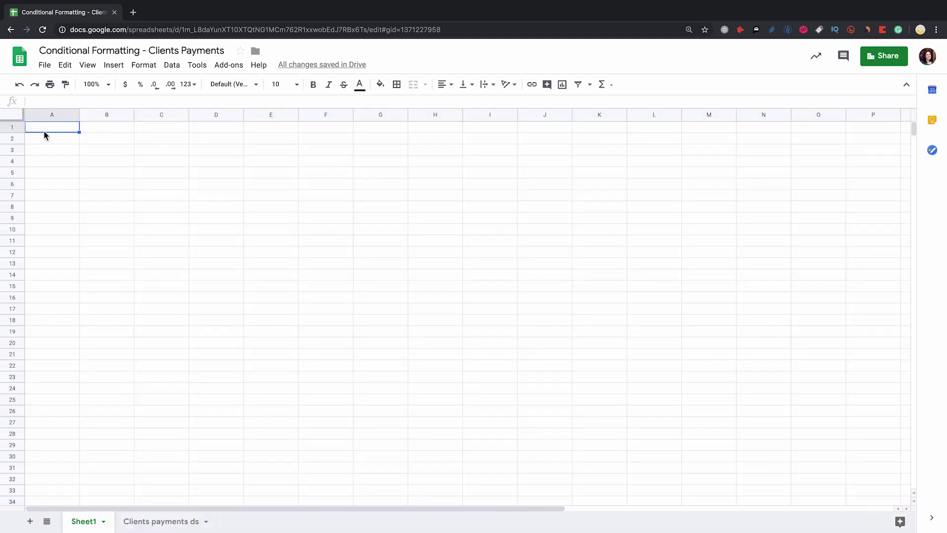
pyautogui.hotkey('ctrl', 'v')
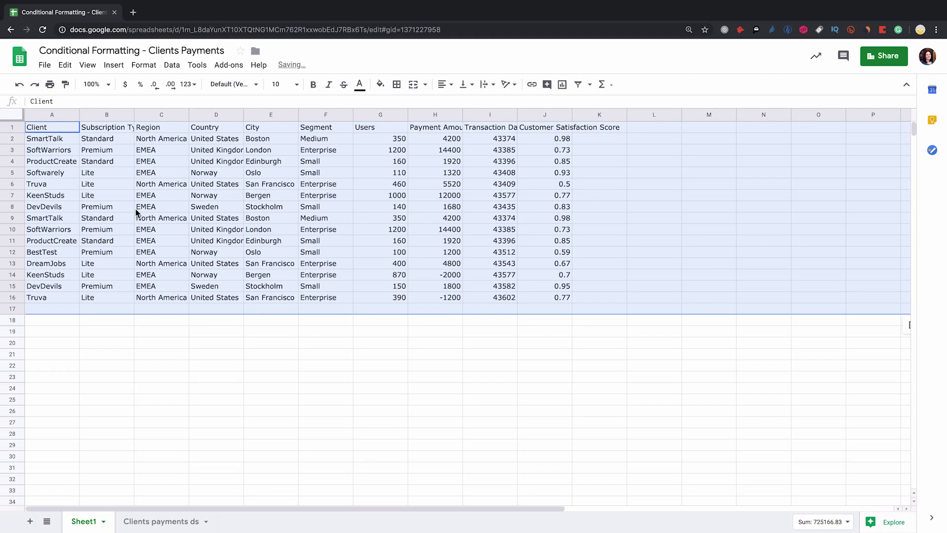
# Paint the Clients payments ds formatting onto all of Sheet1.
pyautogui.click(159, 521)
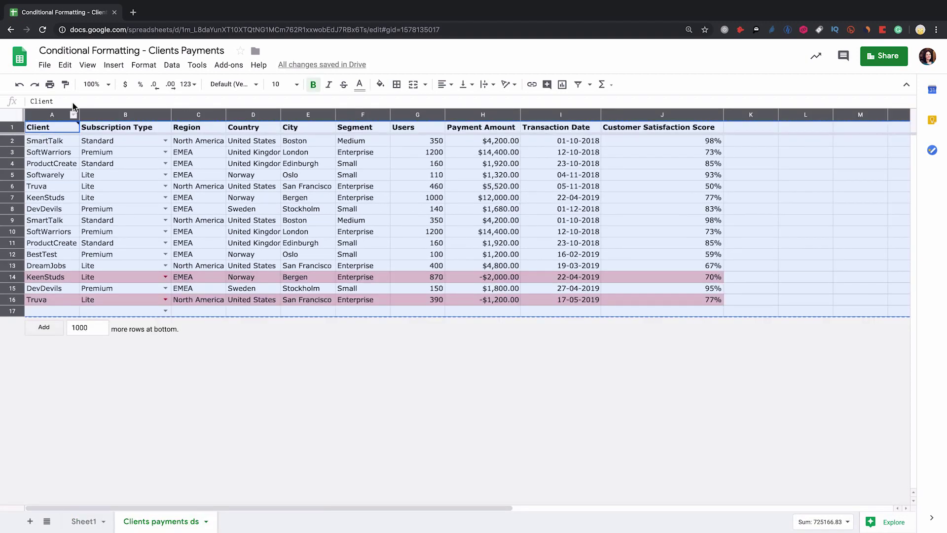
pyautogui.click(65, 84)
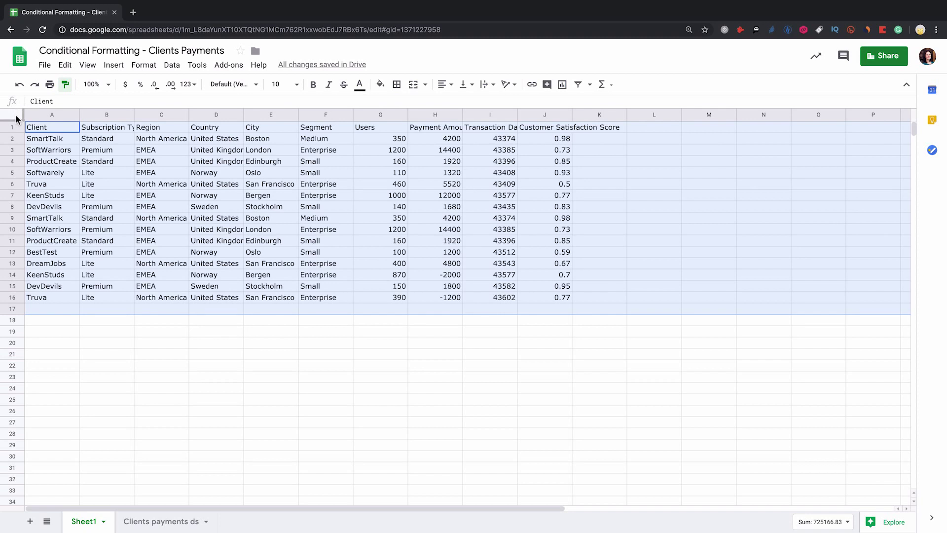
pyautogui.click(17, 119)
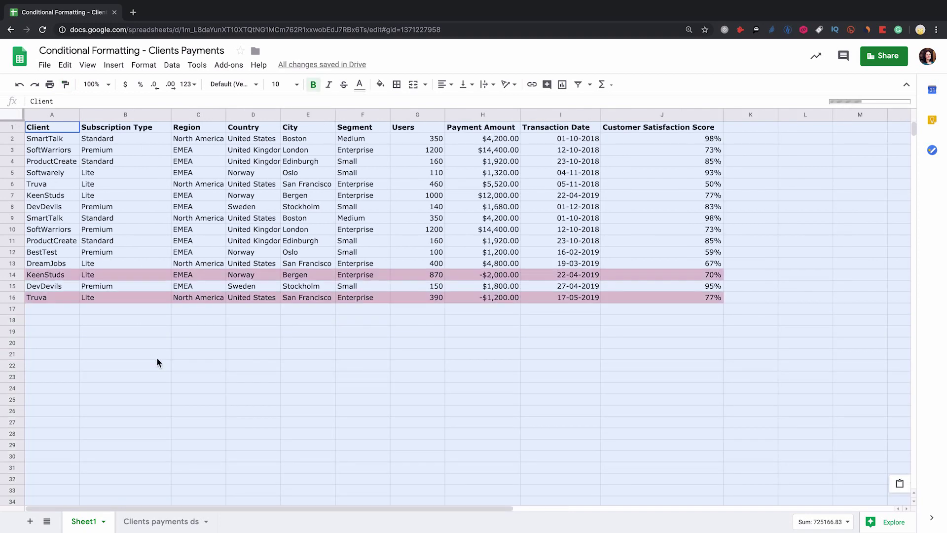
pyautogui.click(225, 365)
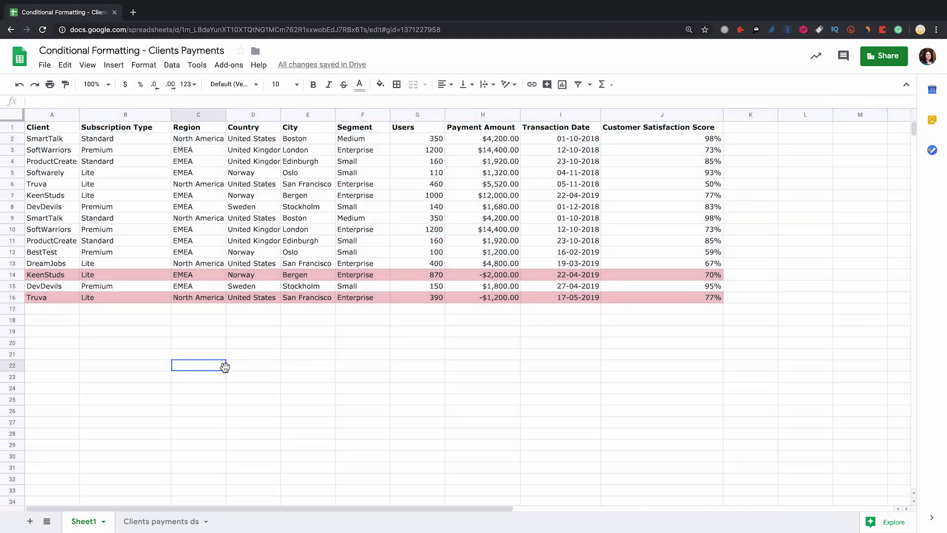
# Remove the pink conditional-formatting row highlights from the Clients payments ds table.
pyautogui.click(153, 524)
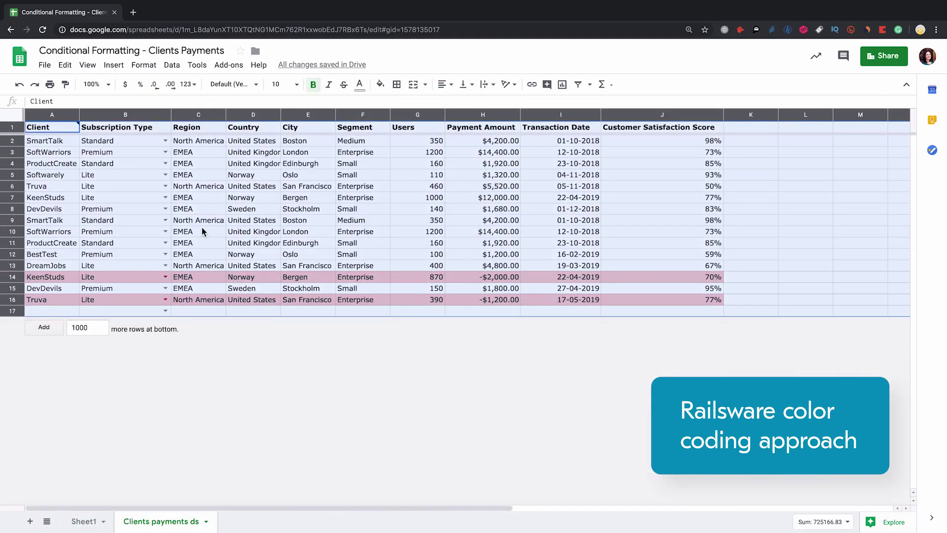
pyautogui.click(153, 66)
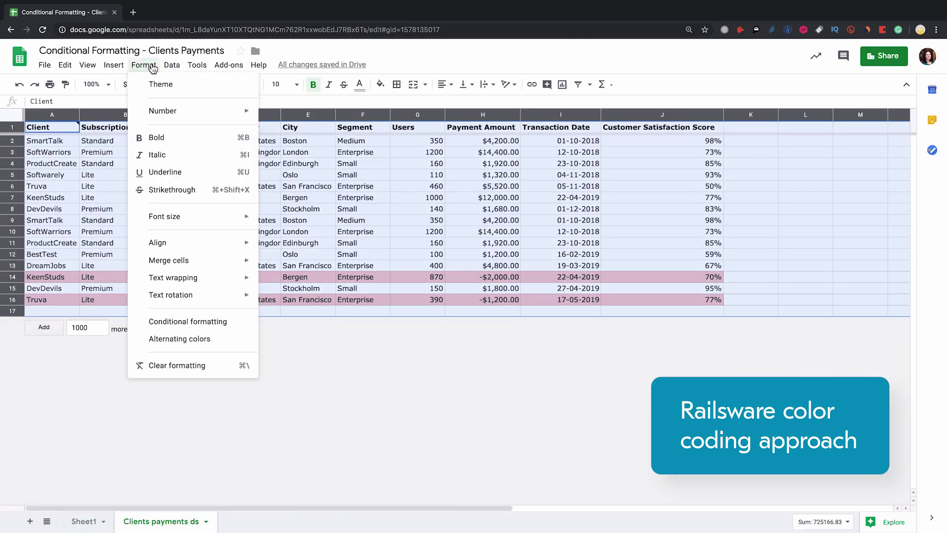
pyautogui.click(170, 366)
pyautogui.click(475, 142)
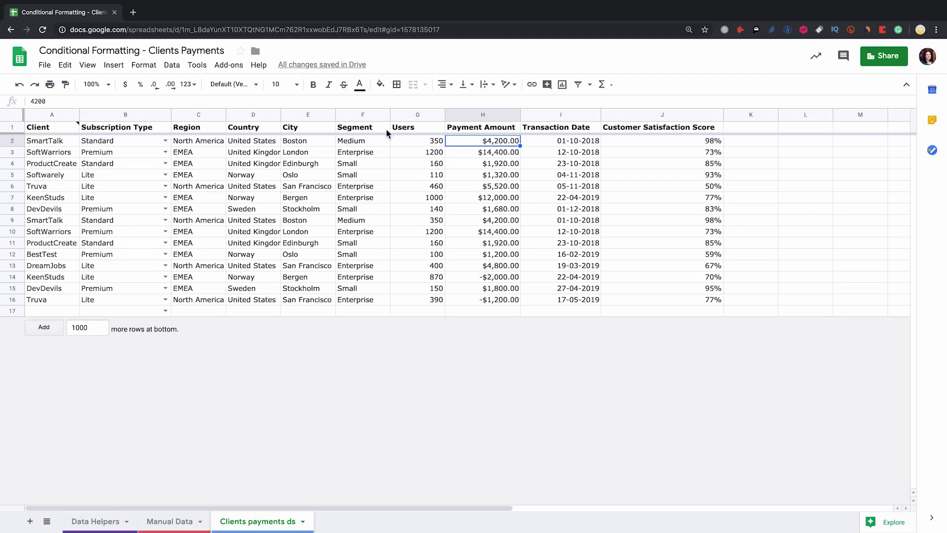
# Fill the table range A1:J17 light blue, then return to cell K2.
pyautogui.moveTo(612, 129)
pyautogui.mouseDown()
pyautogui.moveTo(37, 241)
pyautogui.moveTo(41, 319)
pyautogui.mouseUp()
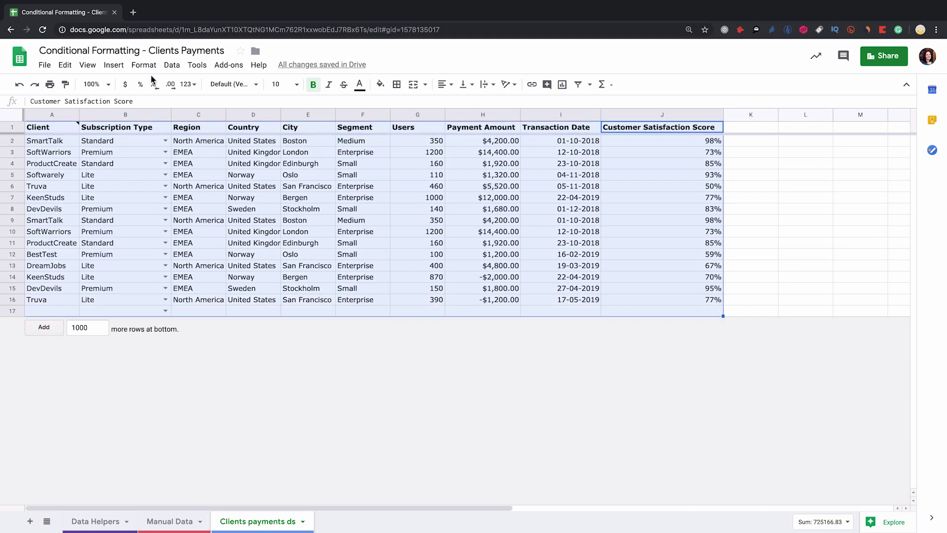
pyautogui.click(380, 84)
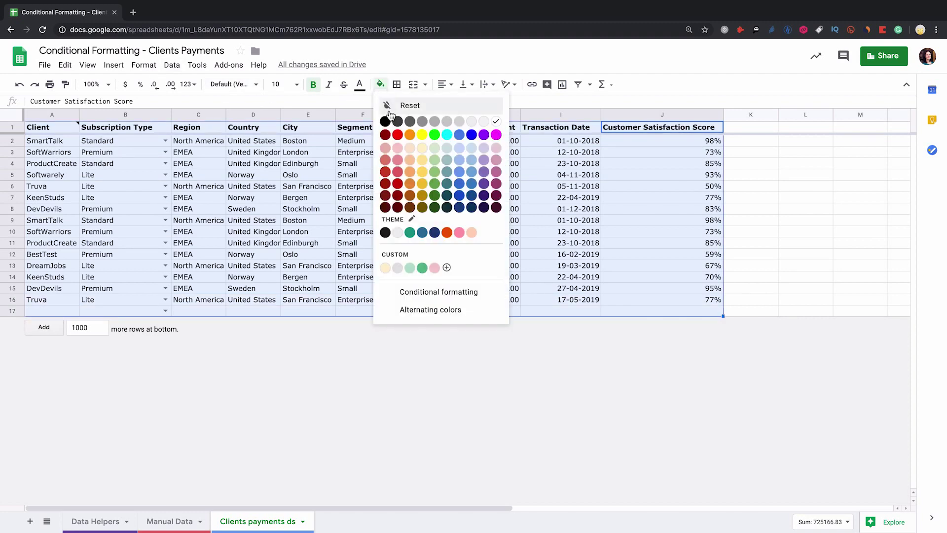
pyautogui.click(462, 158)
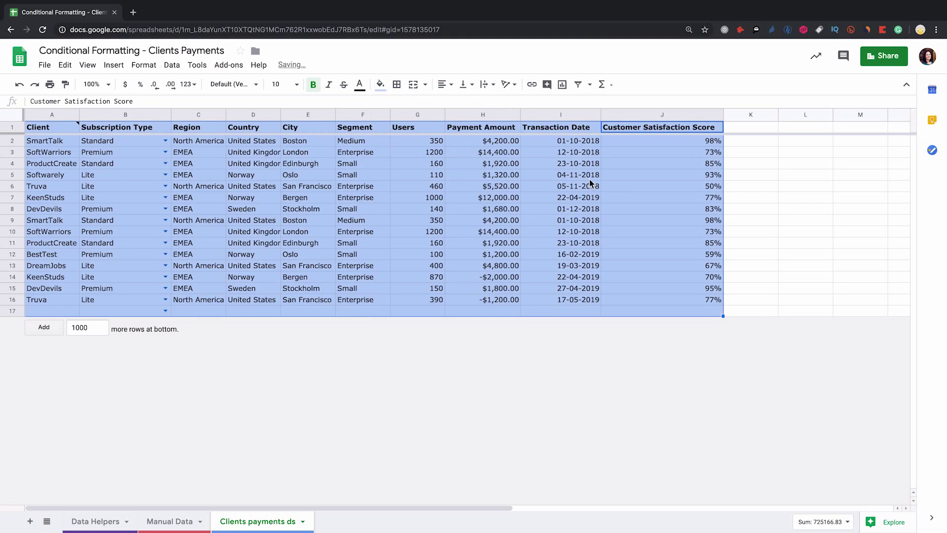
pyautogui.click(746, 141)
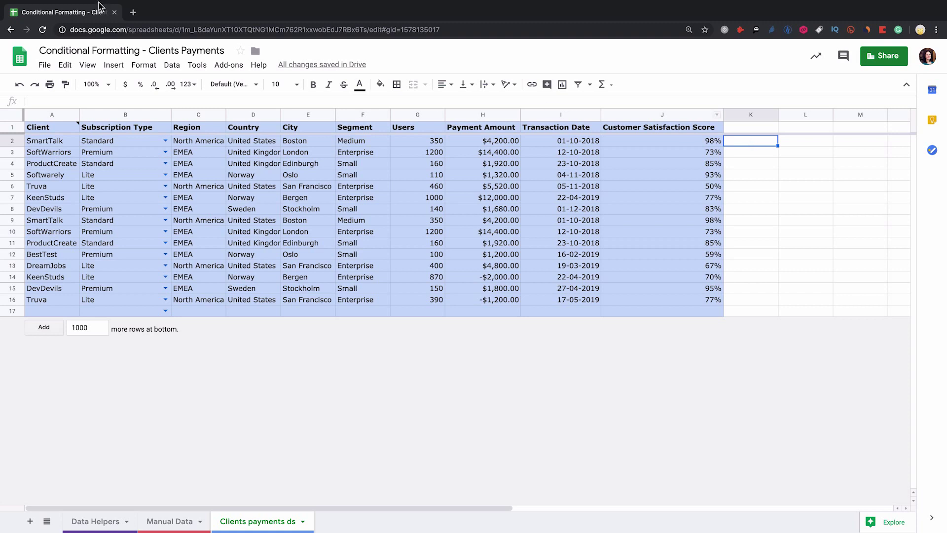
pyautogui.click(750, 126)
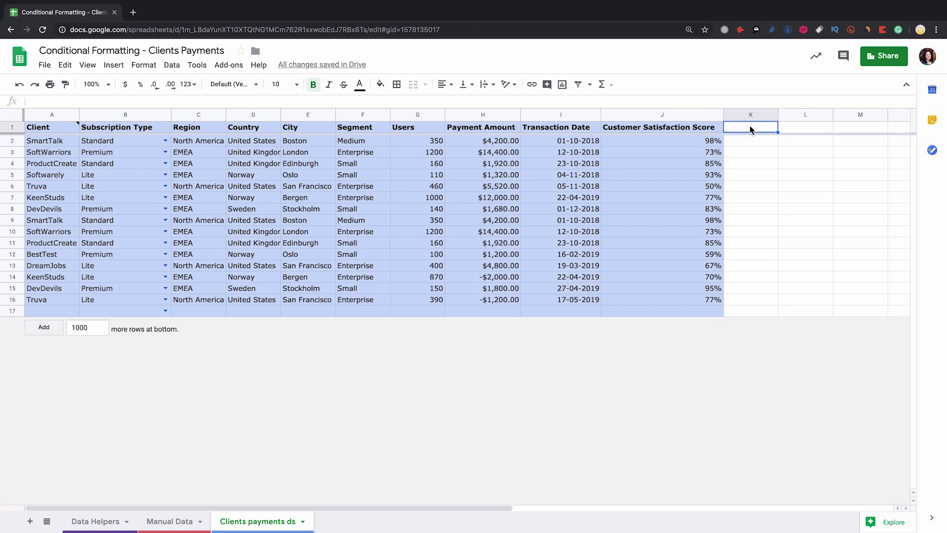
pyautogui.click(749, 142)
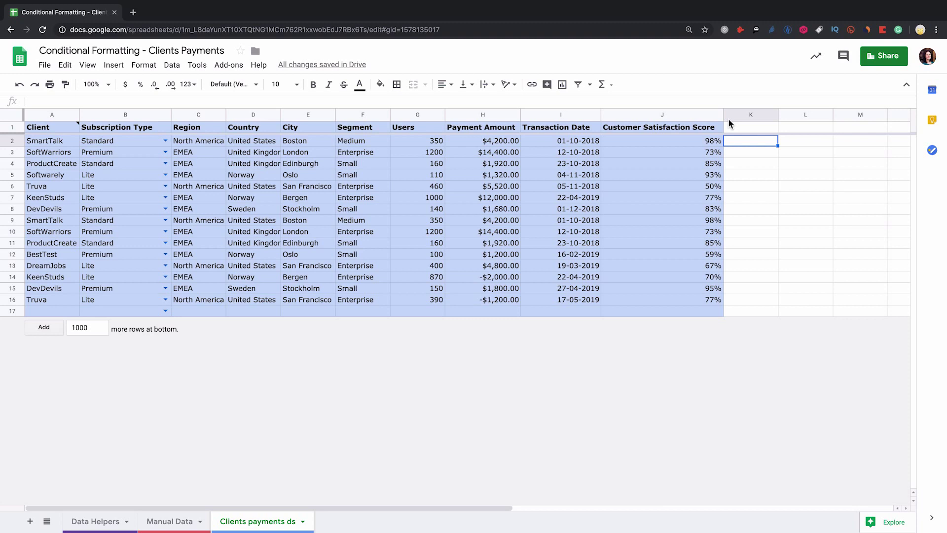
# Enter =IF(LEN(H2)=0,,H2/G2) in K2 to divide payment amount by users.
pyautogui.click(702, 100)
pyautogui.write('=')
pyautogui.write('H2/G2')
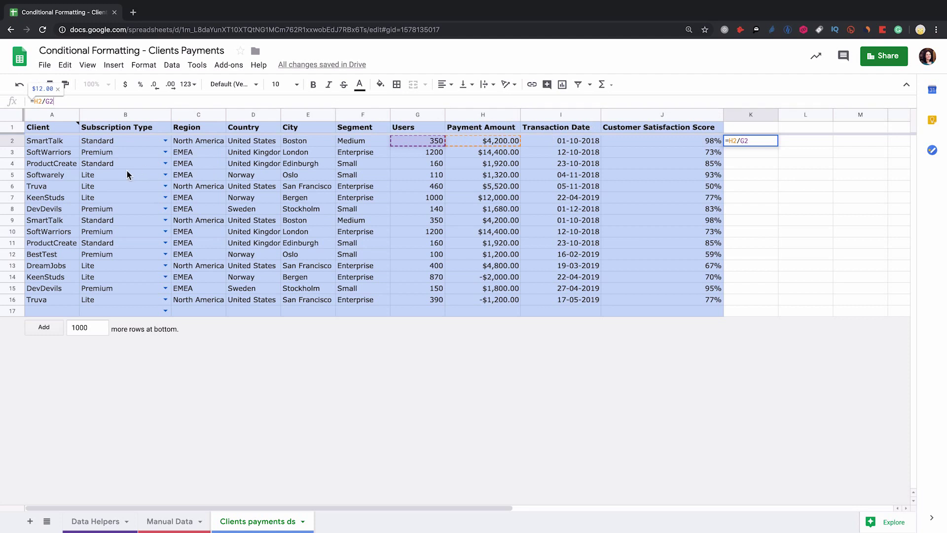
pyautogui.click(33, 101)
pyautogui.write('IF')
pyautogui.write('(LEN')
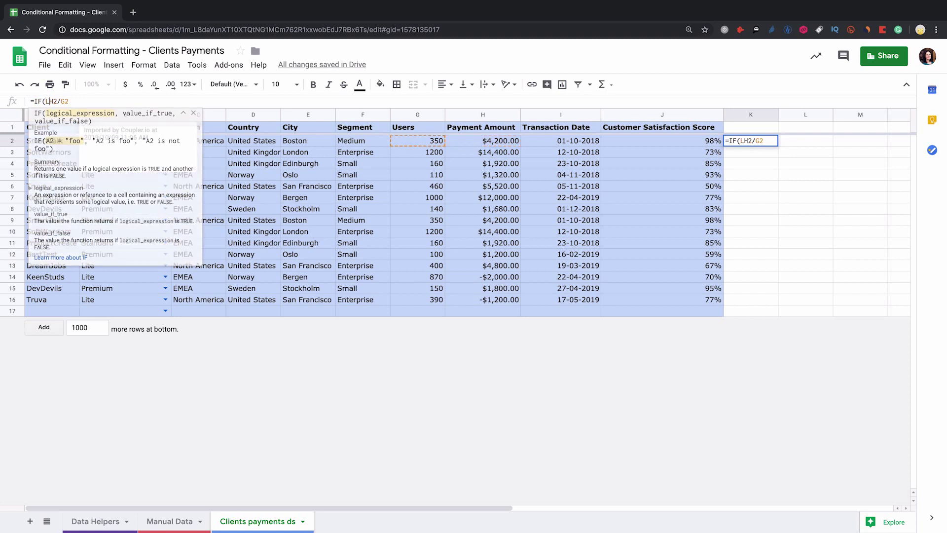
pyautogui.write('(H2')
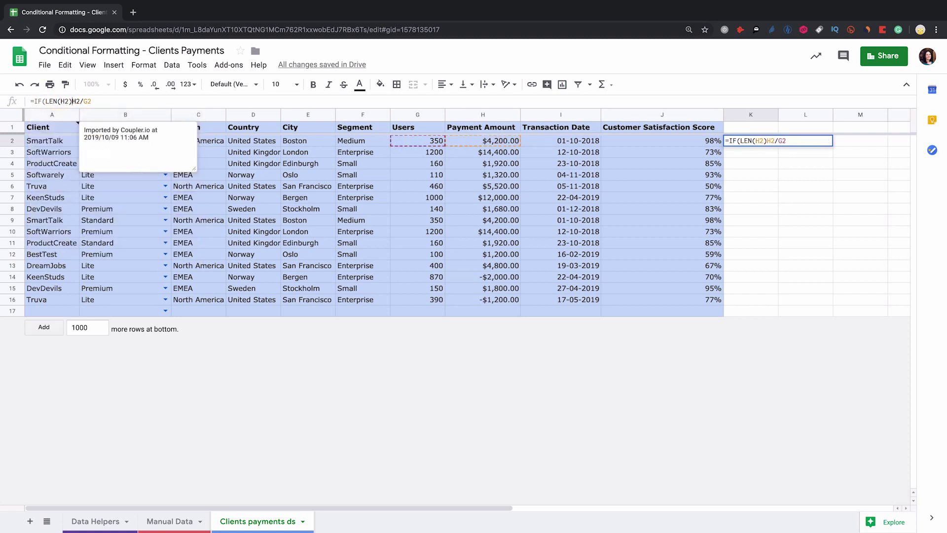
pyautogui.write(')=0,,')
pyautogui.press('Right')
pyautogui.press('Right')
pyautogui.press('Right')
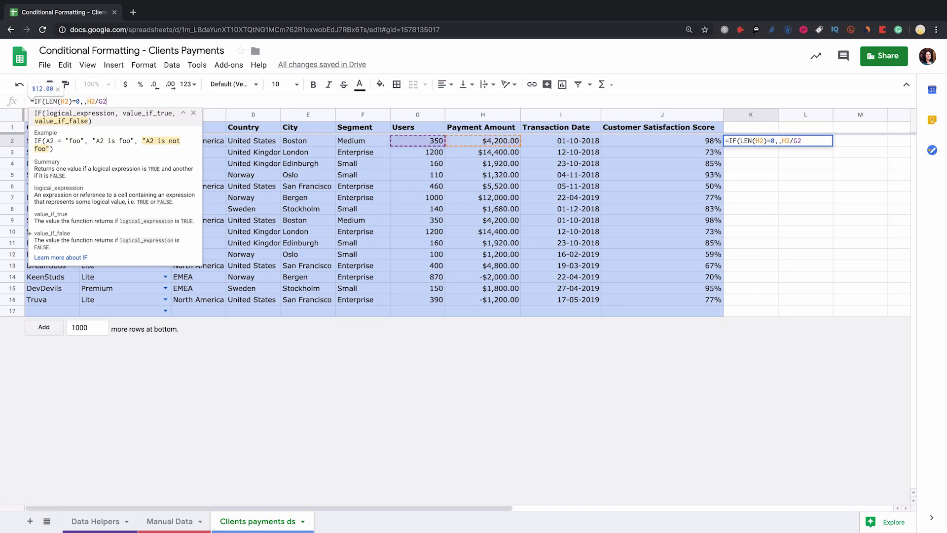
pyautogui.write(')')
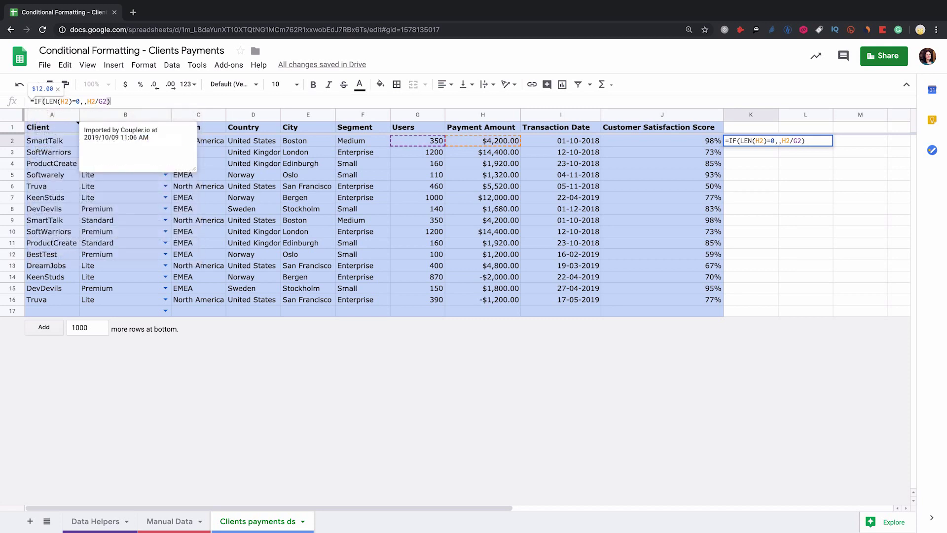
pyautogui.press('Return')
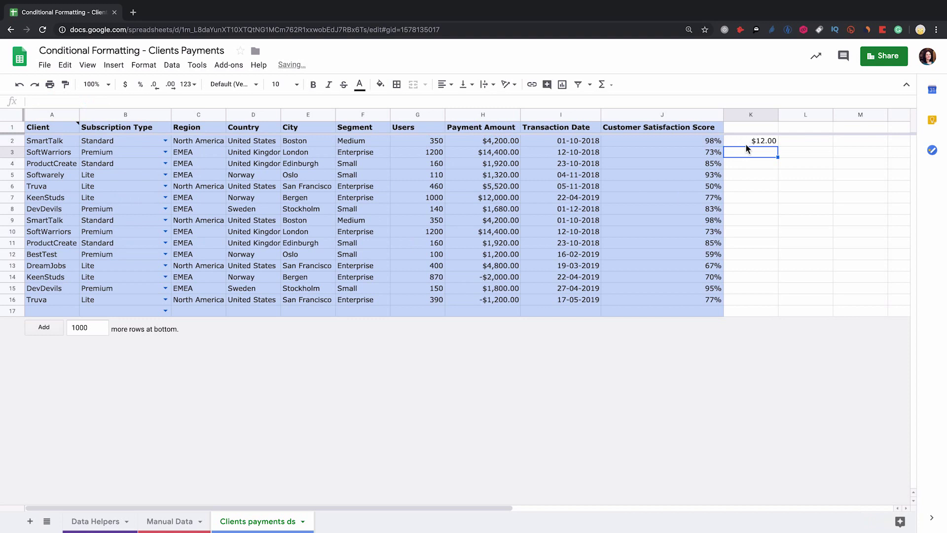
# Wrap the K2 formula in ARRAYFORMULA.
pyautogui.click(746, 143)
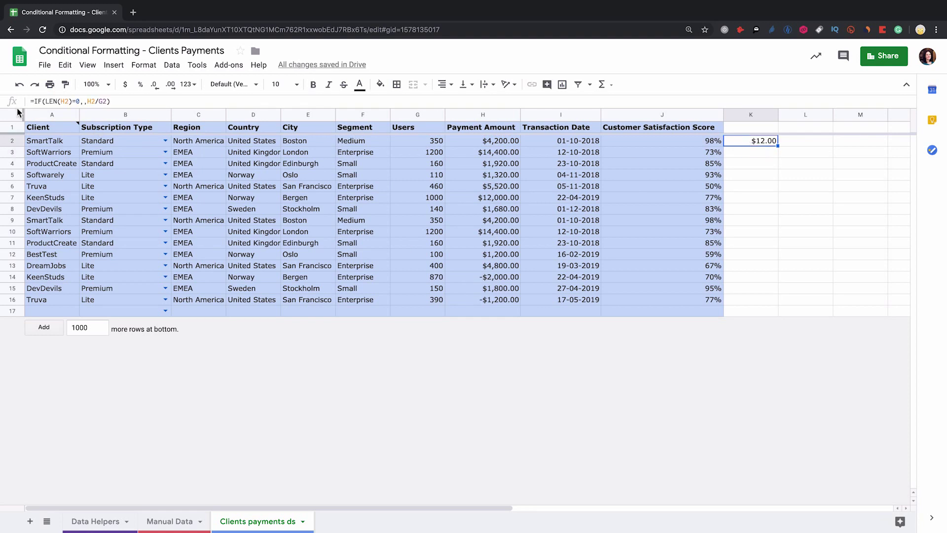
pyautogui.click(34, 101)
pyautogui.write('ARRAYFORMULA(')
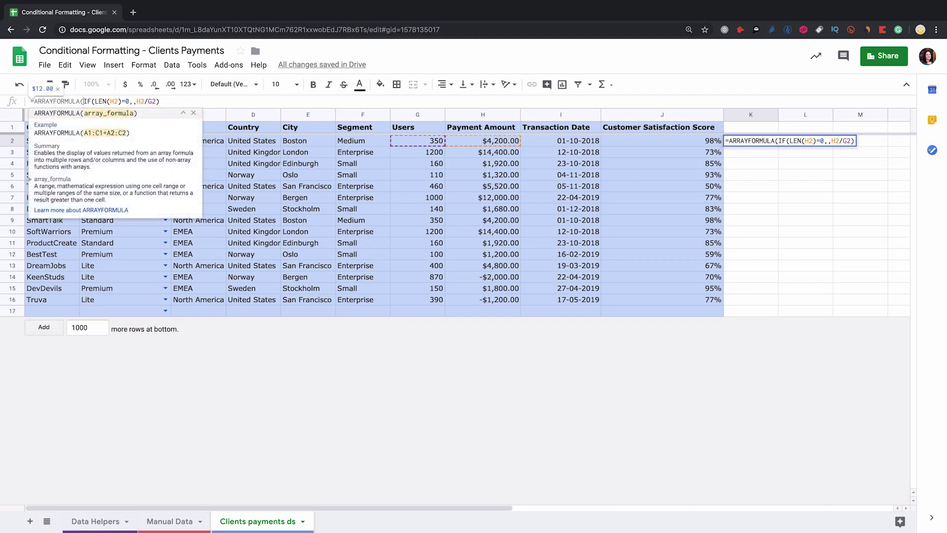
pyautogui.click(174, 102)
pyautogui.write('))')
pyautogui.press('Return')
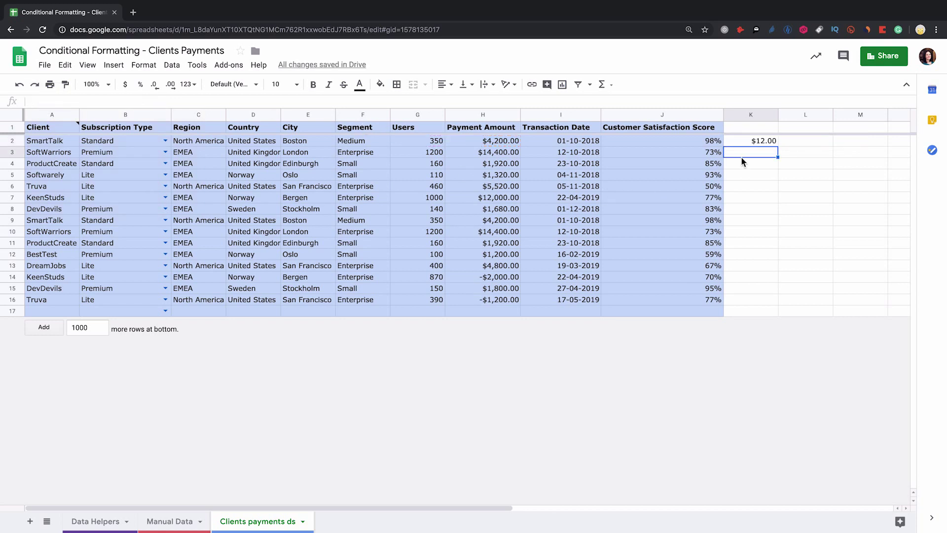
# Extend the K2 formula ranges to H2:H and G2:G so it fills column K.
pyautogui.click(738, 142)
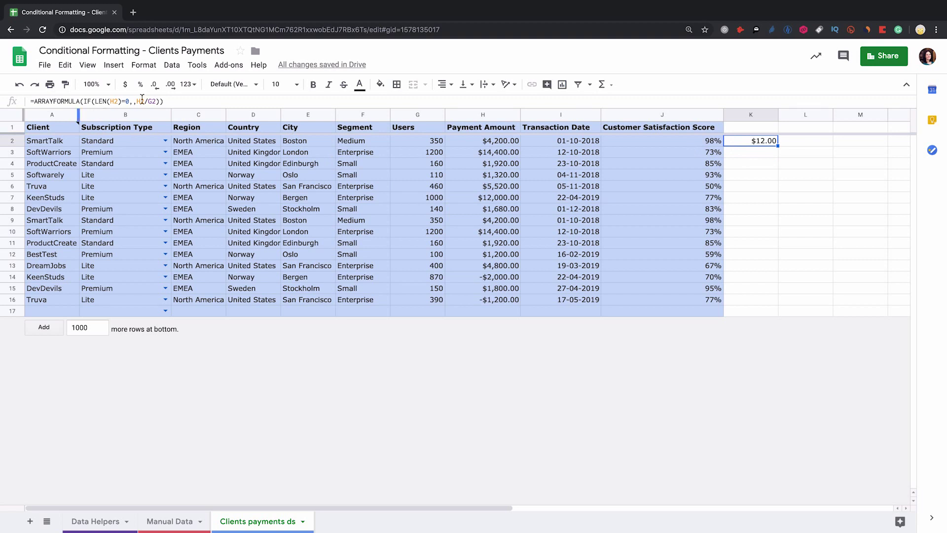
pyautogui.click(163, 101)
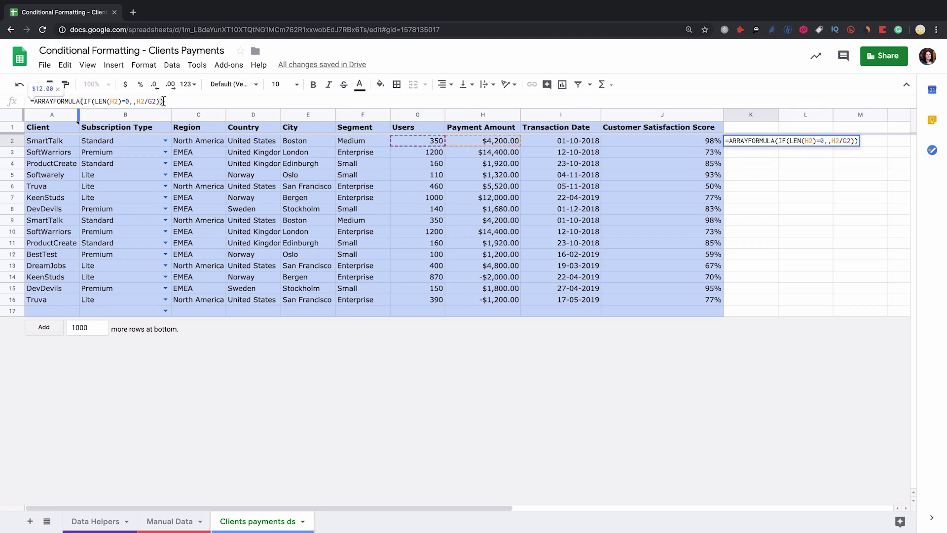
pyautogui.click(118, 101)
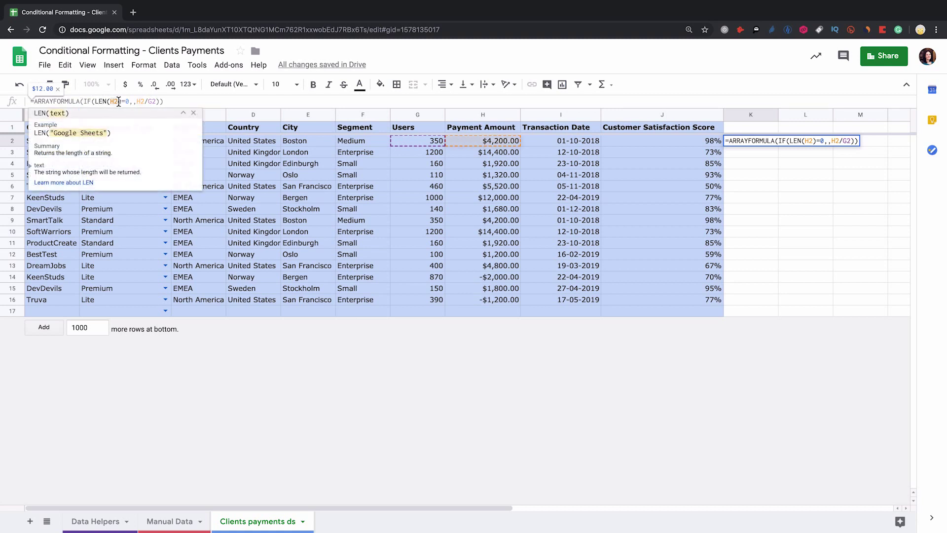
pyautogui.write(':H')
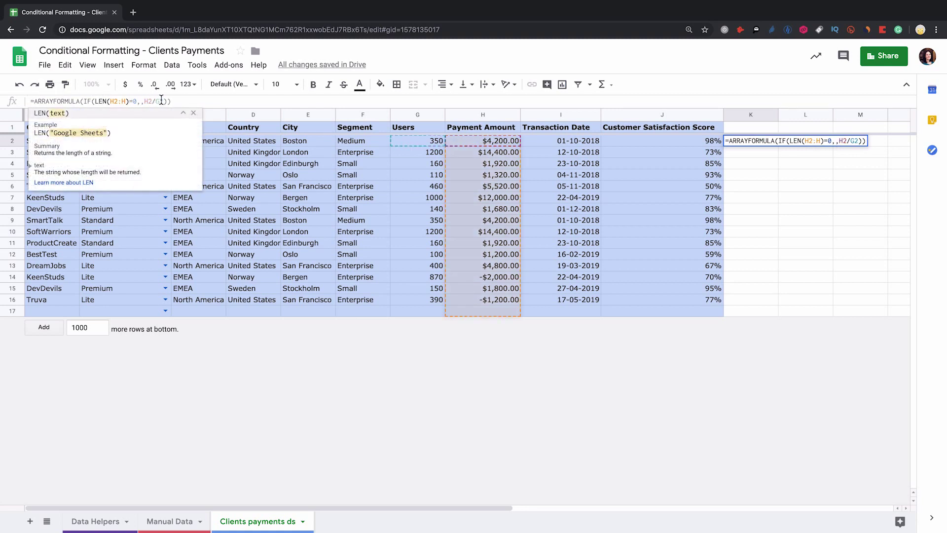
pyautogui.click(150, 101)
pyautogui.write(':H/G2:G')
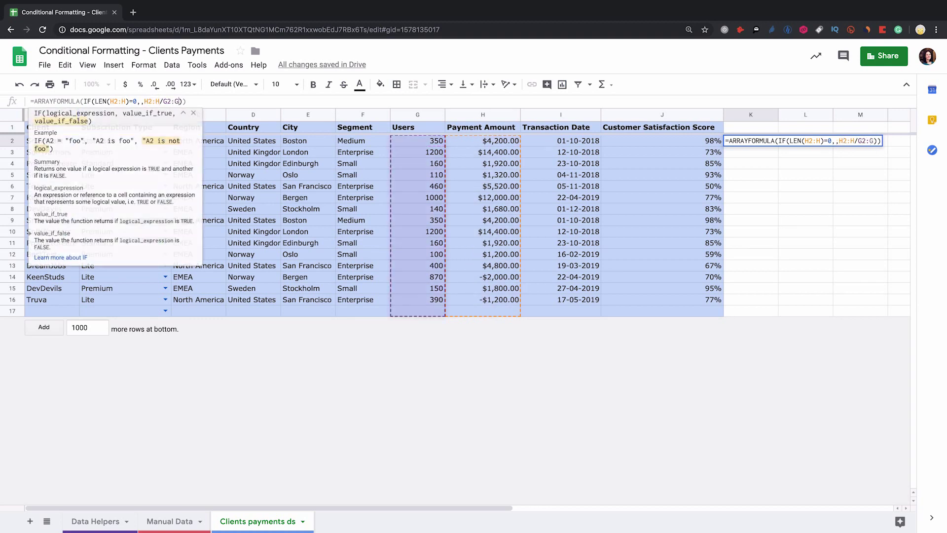
pyautogui.press('Return')
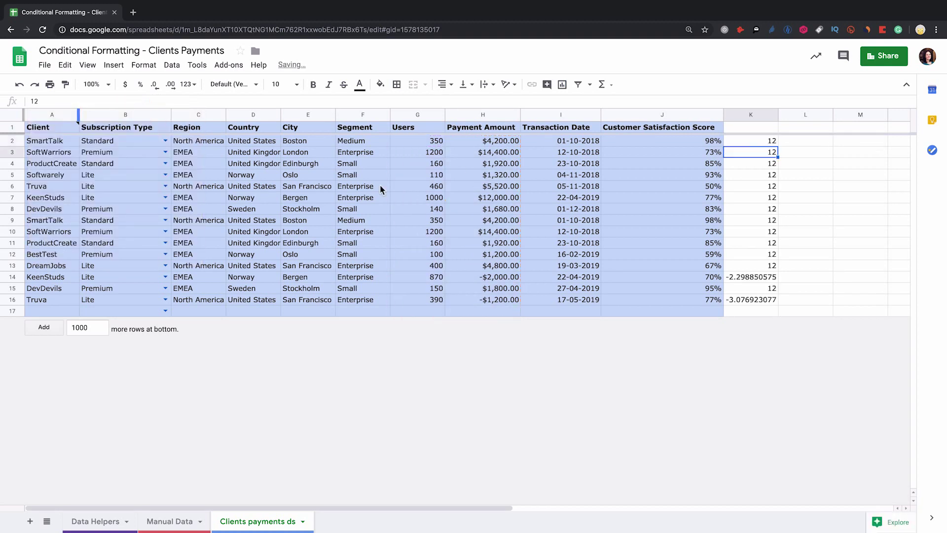
# Format column K as currency and fill K2 yellow.
pyautogui.click(751, 115)
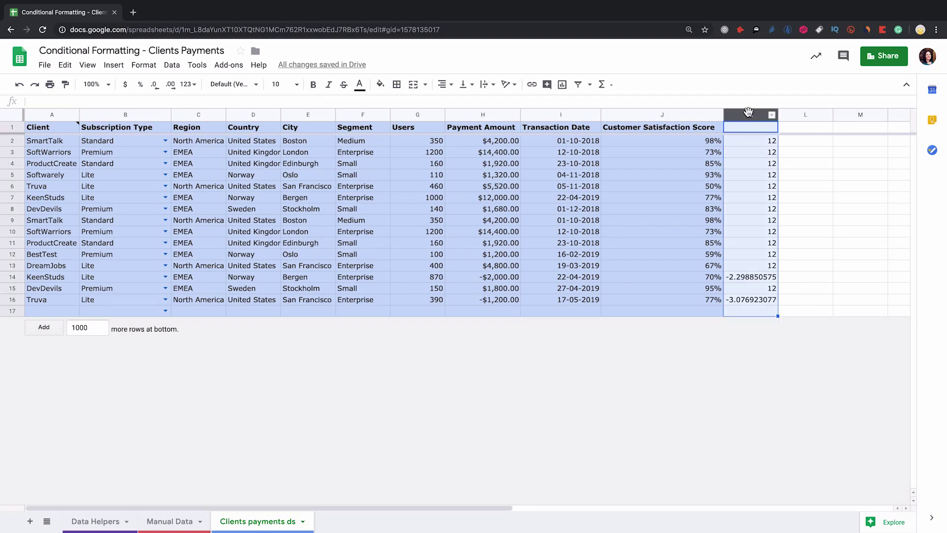
pyautogui.click(131, 86)
pyautogui.click(743, 144)
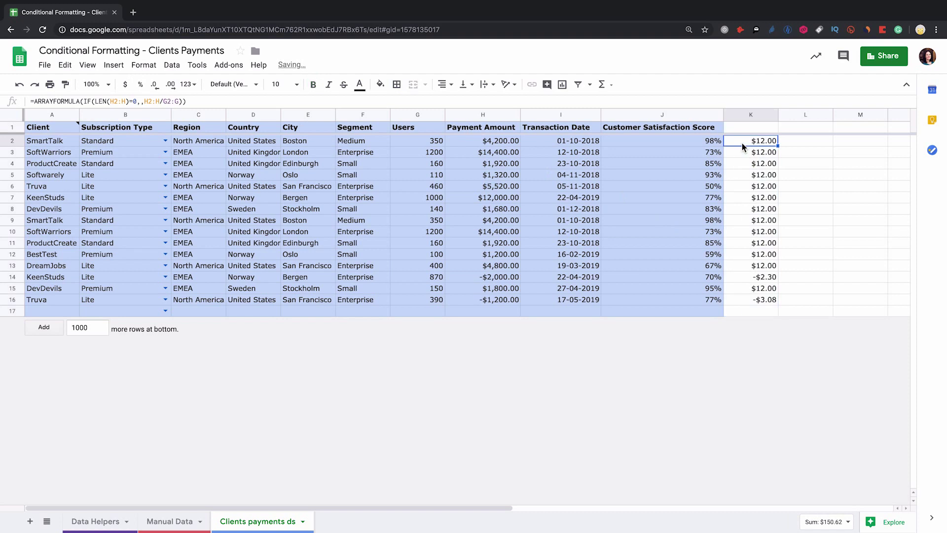
pyautogui.click(381, 85)
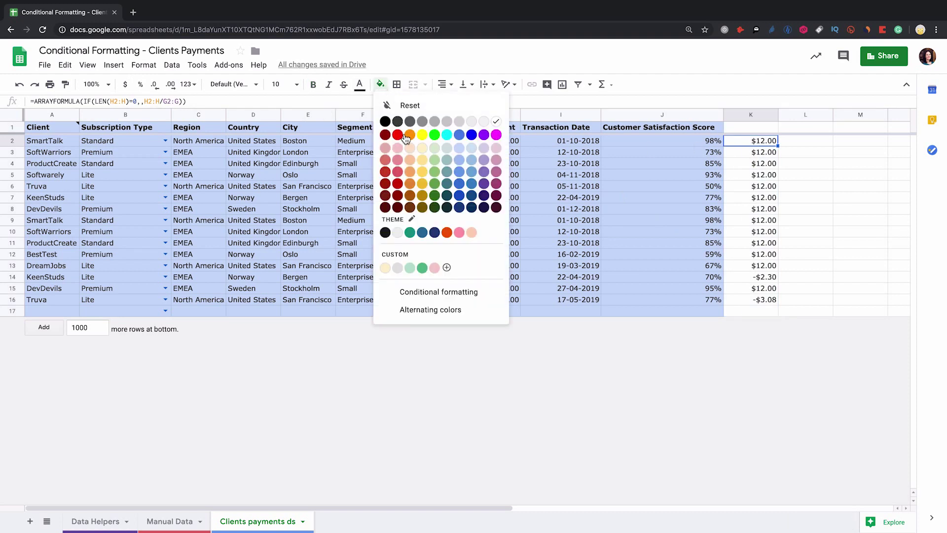
pyautogui.click(422, 168)
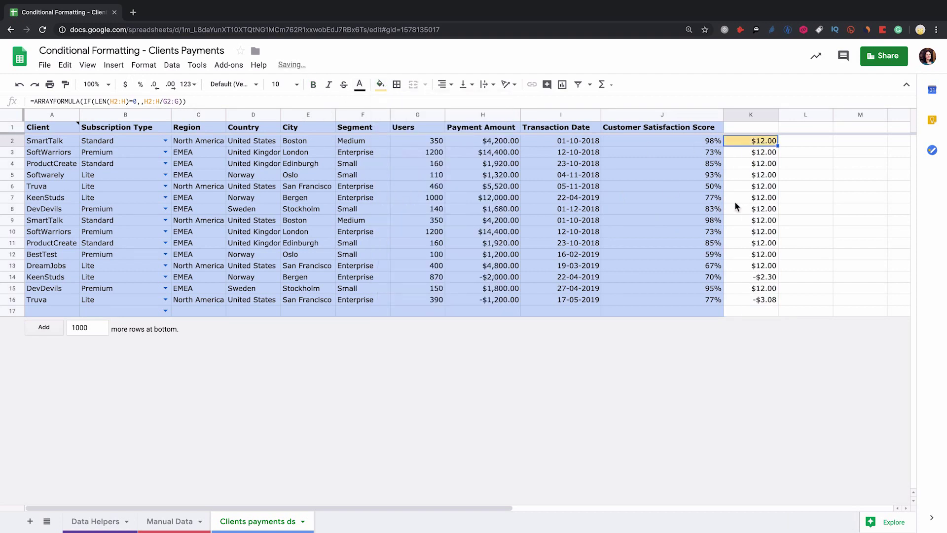
# Fill K3:K17 light yellow and enter the header 'Price per user' in K1.
pyautogui.click(756, 152)
pyautogui.hotkey('ctrl', 'shift', 'Down')
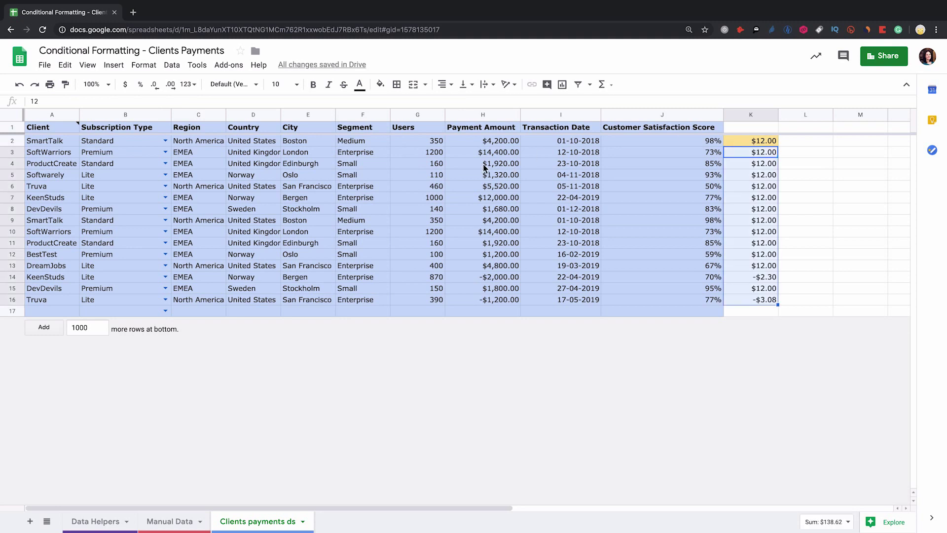
pyautogui.hotkey('shift', 'Down')
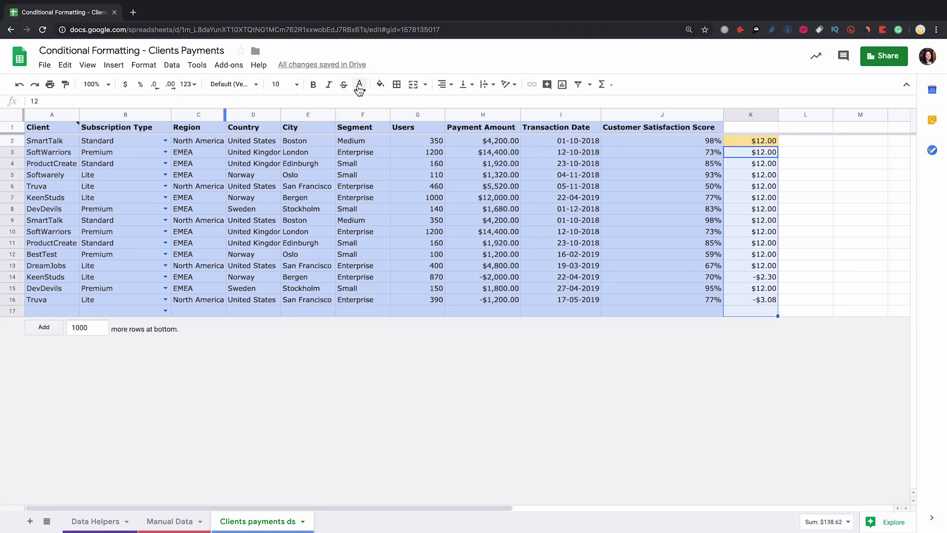
pyautogui.click(381, 84)
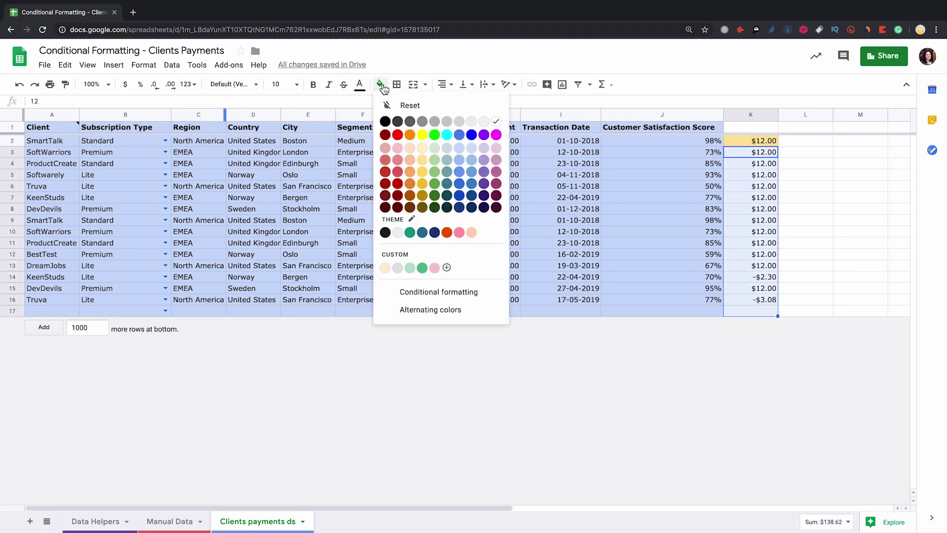
pyautogui.click(423, 149)
pyautogui.click(757, 127)
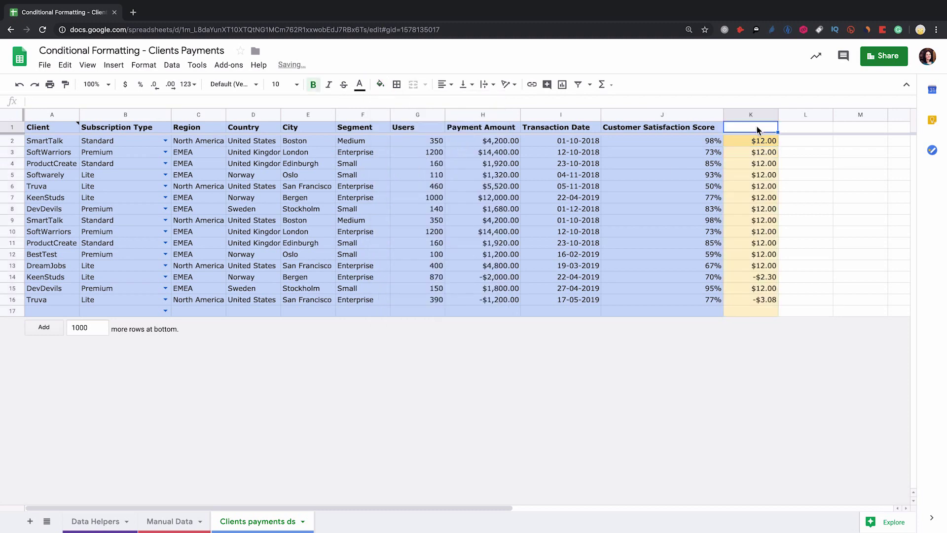
pyautogui.write('Price per user')
pyautogui.press('Return')
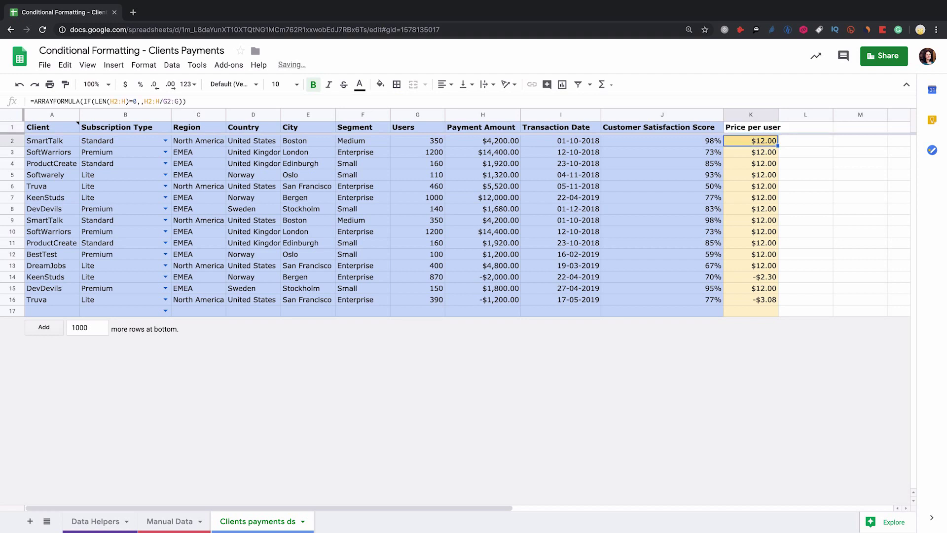